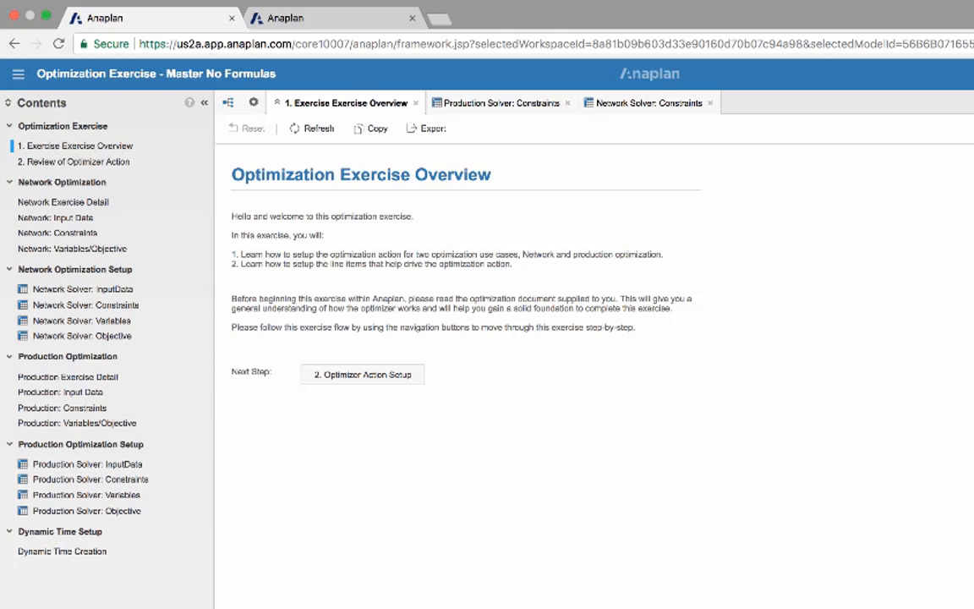
- Start a new Optimizer action in the model's actions and review its available objective line items and variable types
click(362, 374)
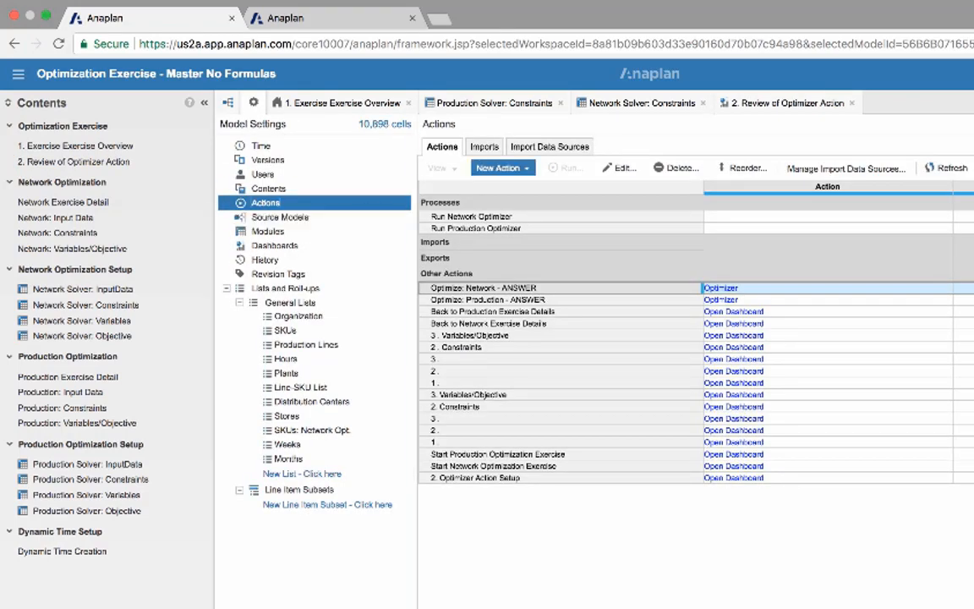
click(503, 168)
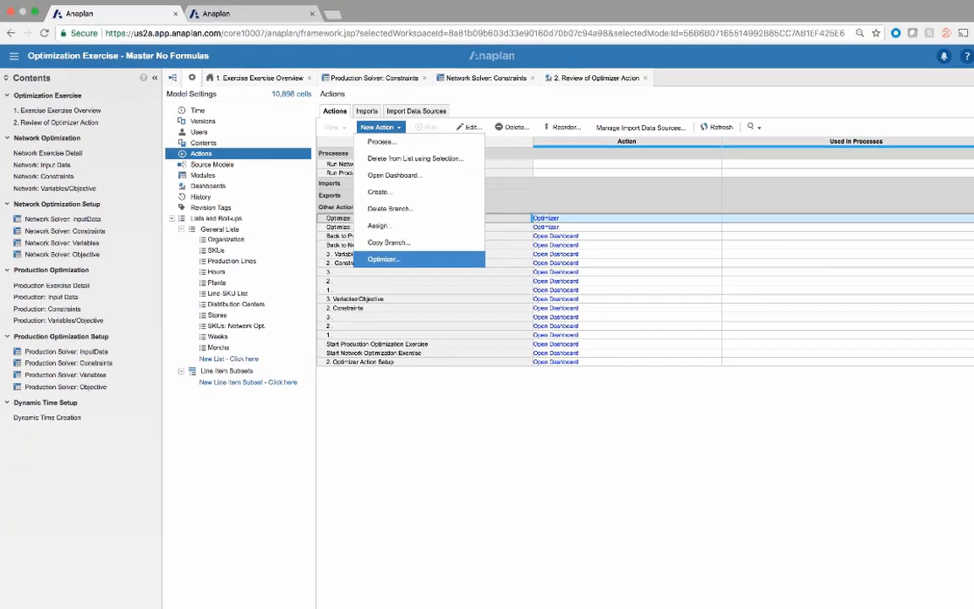
click(384, 258)
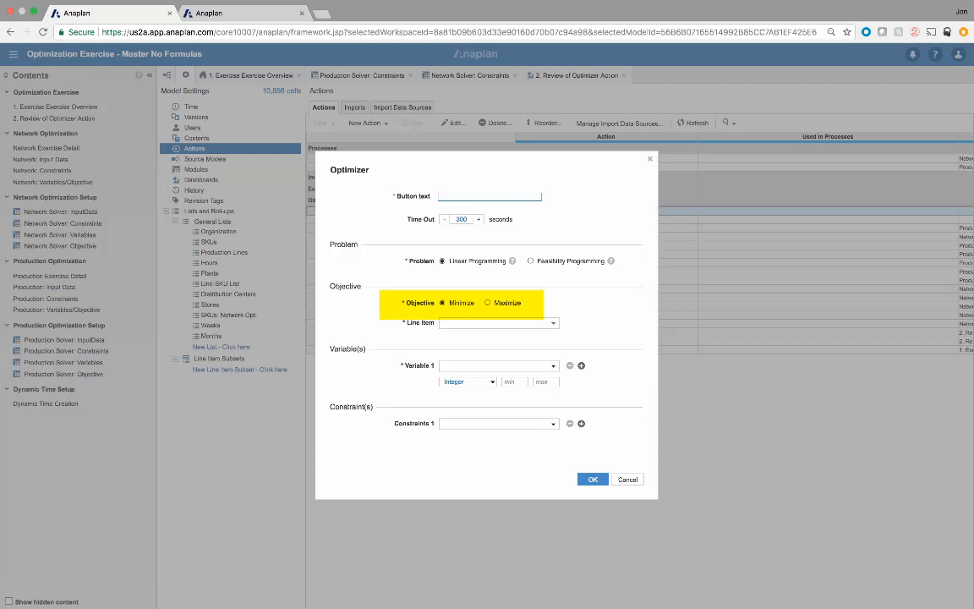
click(553, 323)
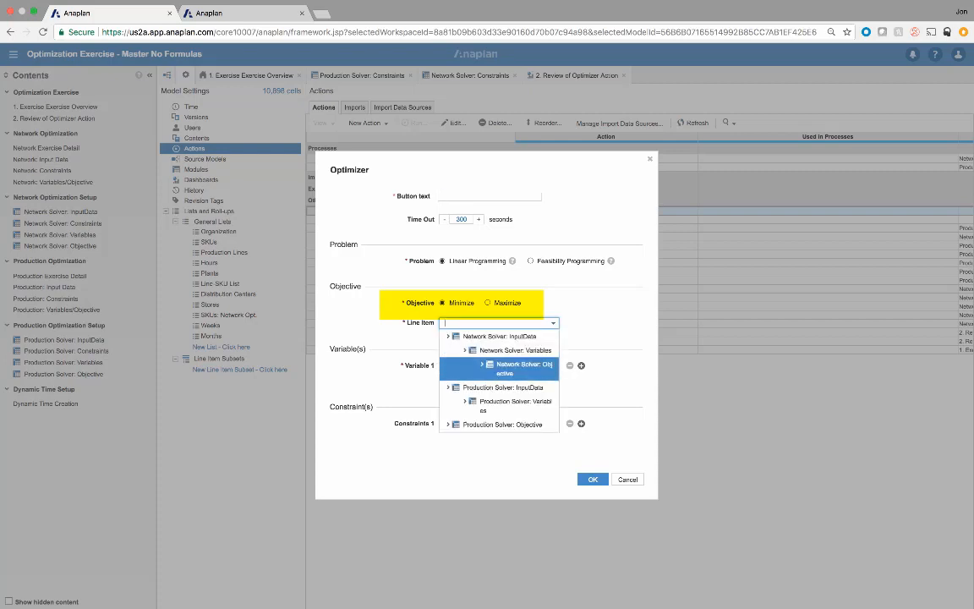
click(553, 322)
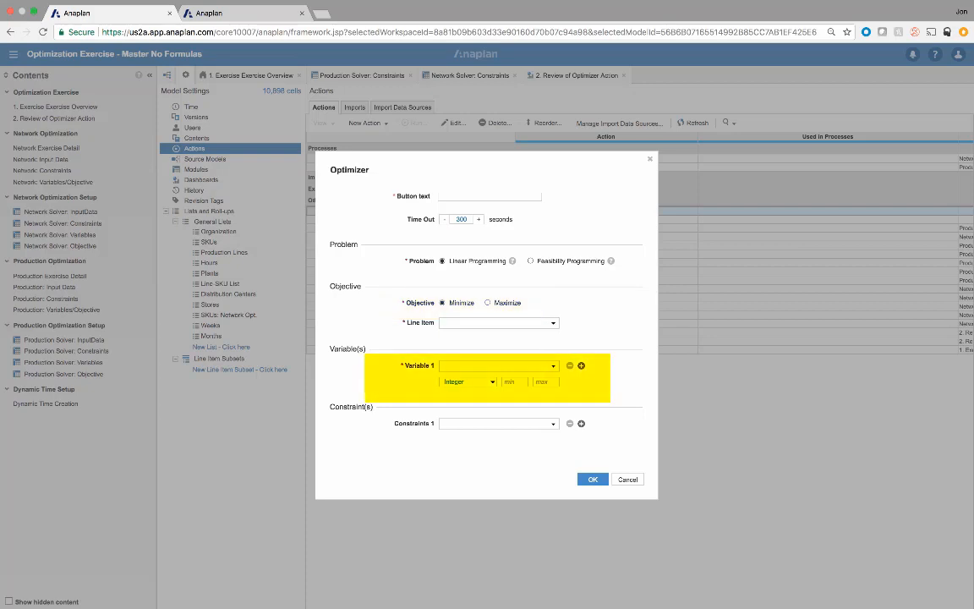
click(469, 381)
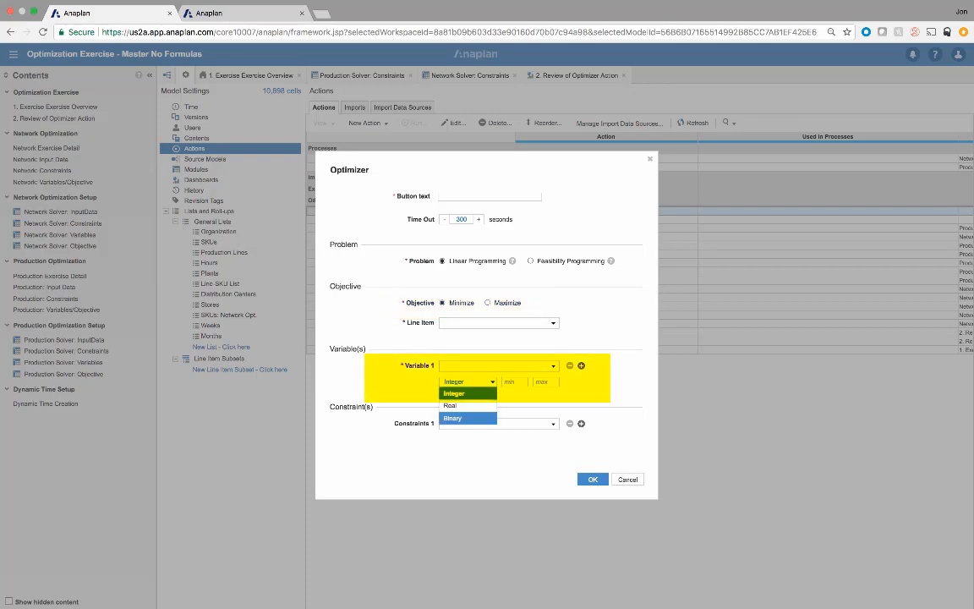
click(492, 382)
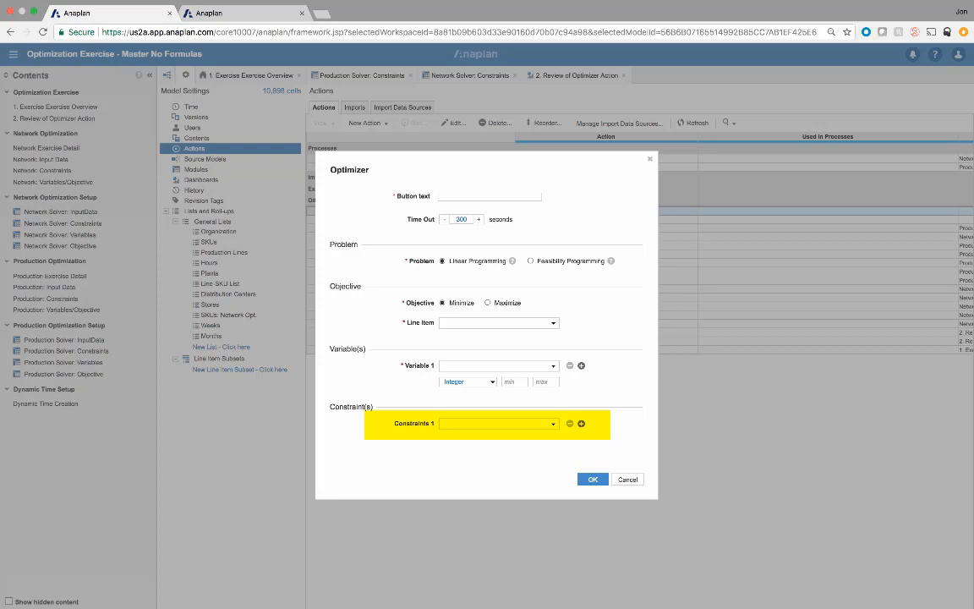
- Add two more constraint entries to the Optimizer action, view the modules available for Constraints 1, and cancel the setup
click(581, 423)
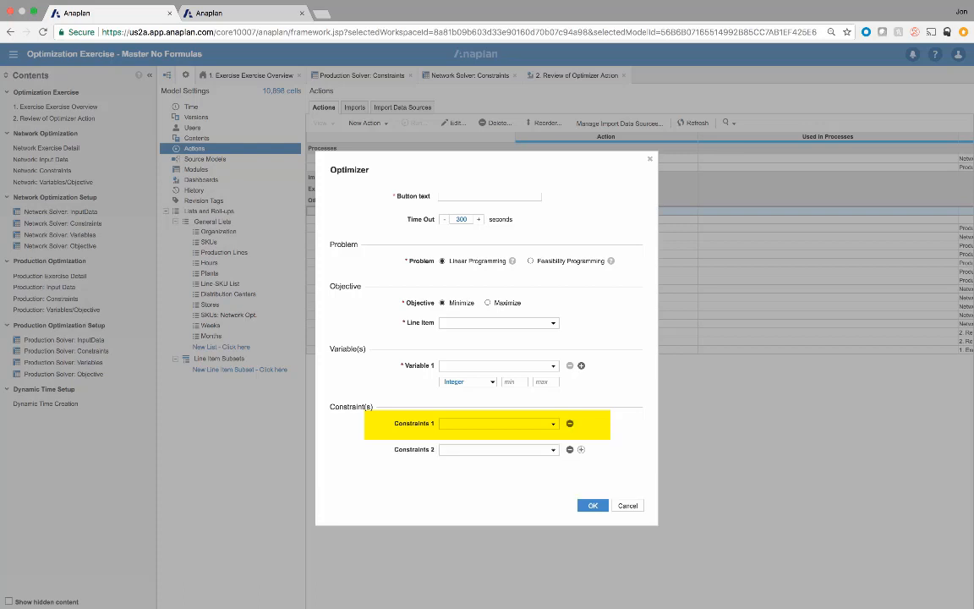
click(581, 450)
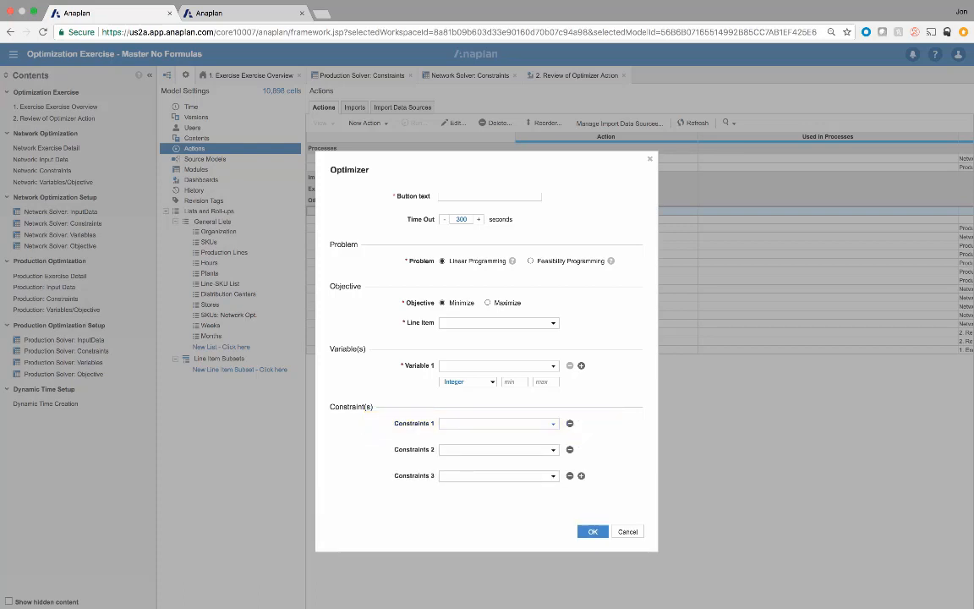
click(553, 423)
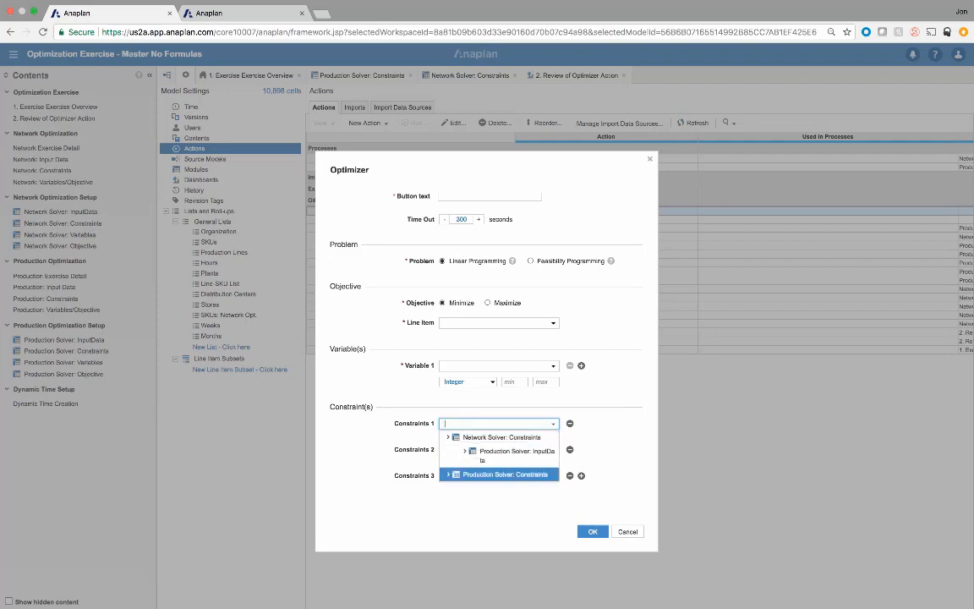
click(501, 509)
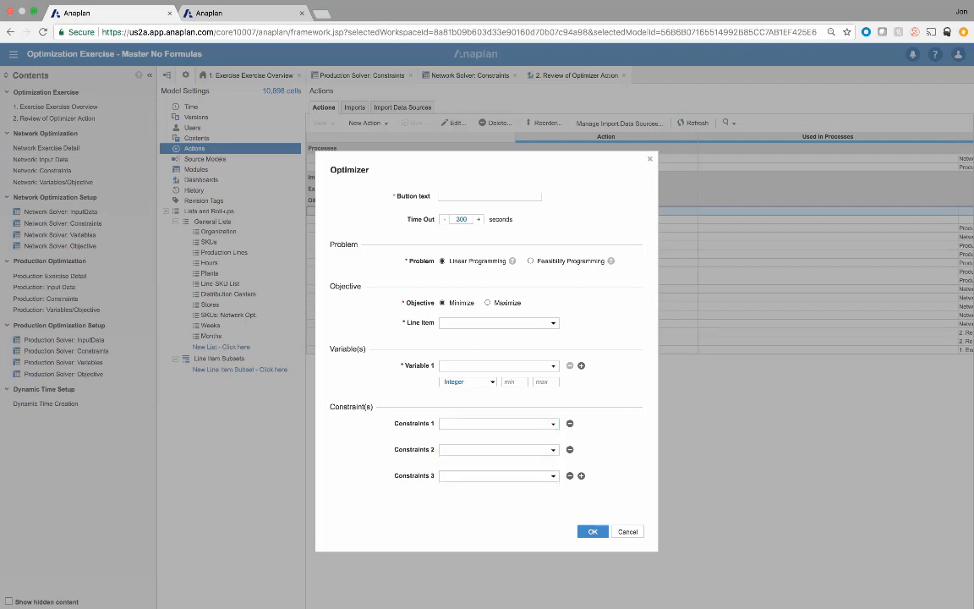
click(627, 531)
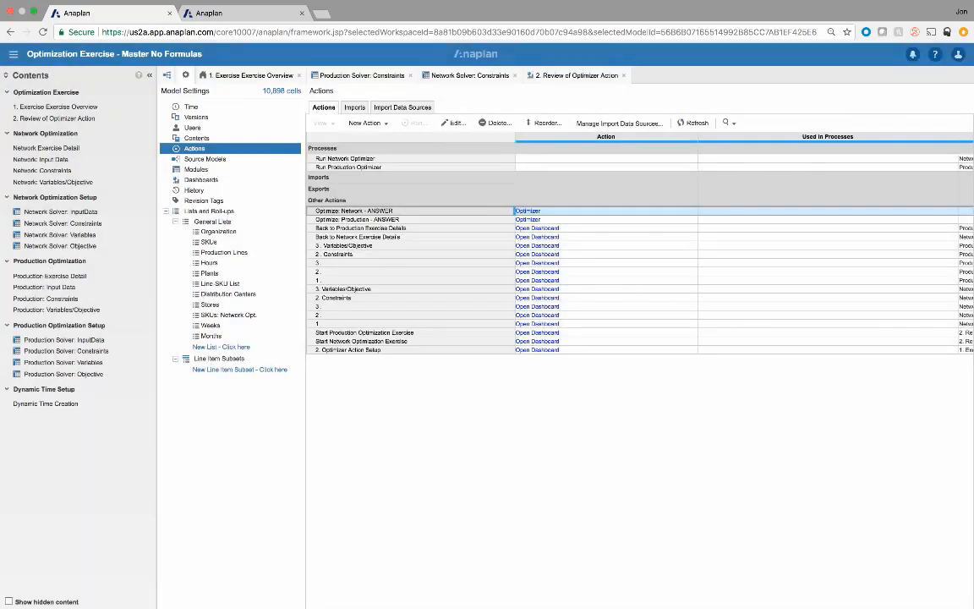
- Start the network optimization exercise from the Review of Optimizer Action dashboard and open its Network: Input Data dashboard
click(577, 75)
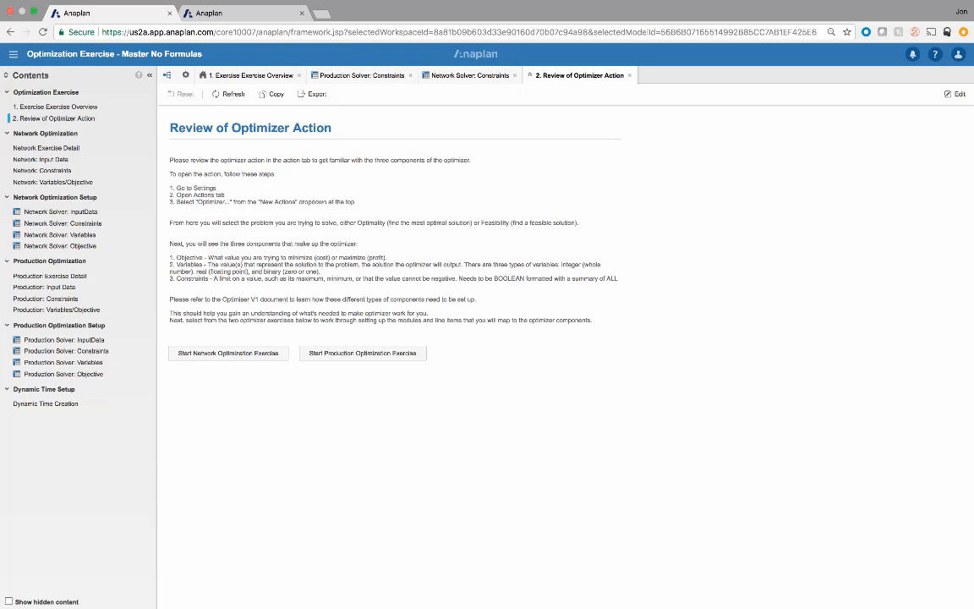
click(262, 353)
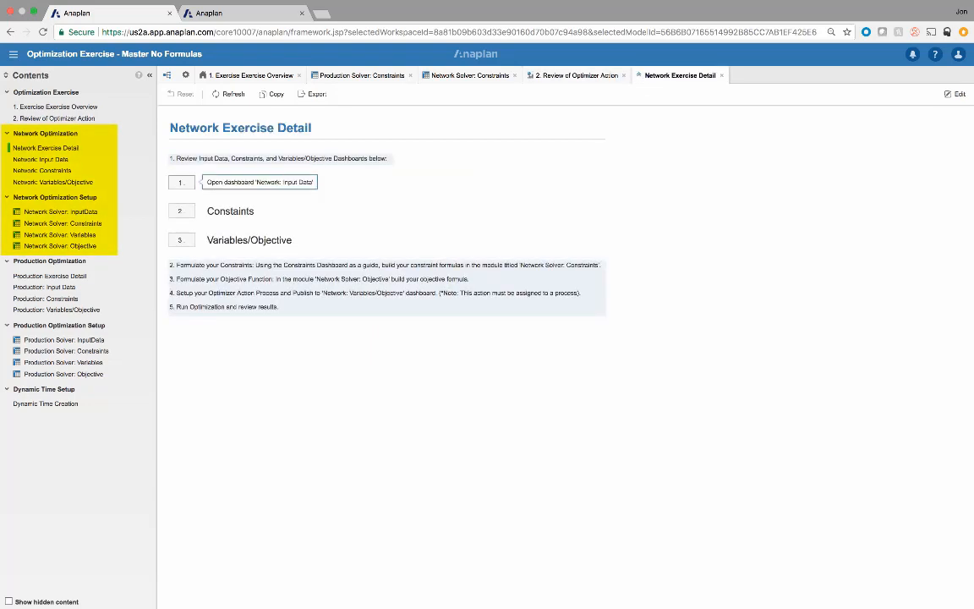
click(180, 182)
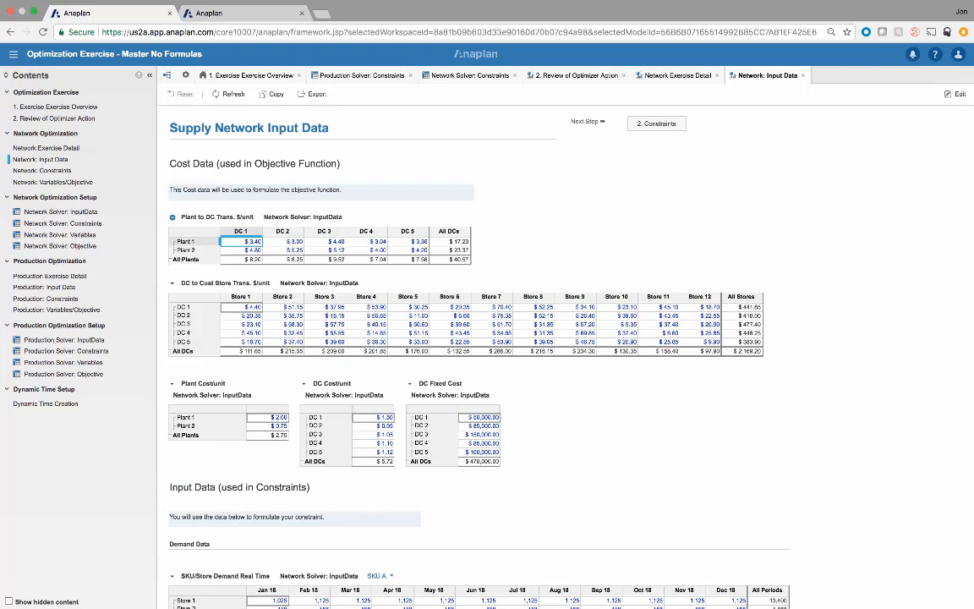
- Examine the cost, SKU/store demand, DC capacity and plant capacity tables on the Supply Network Input Data dashboard
scroll(486, 355, down, 3)
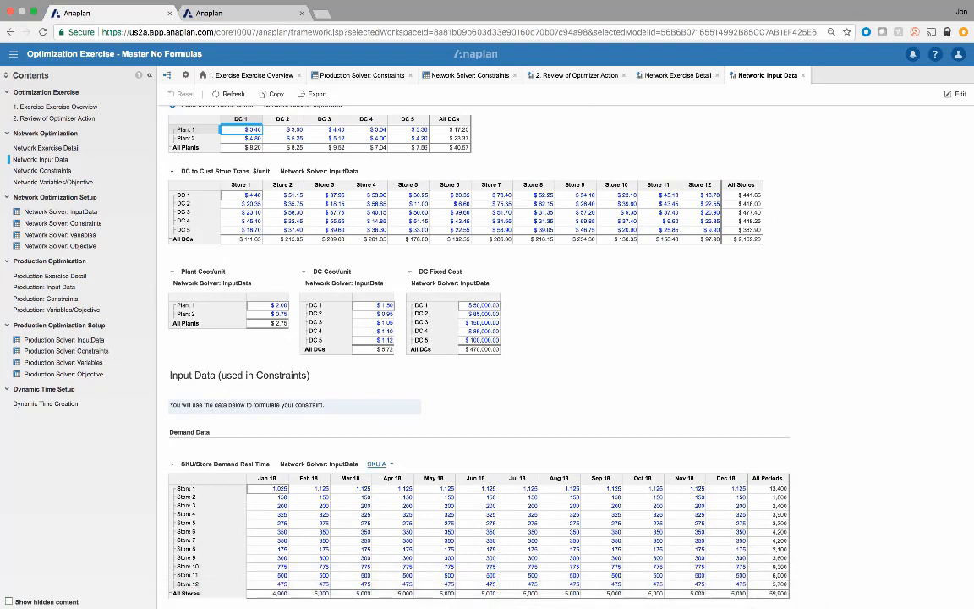
scroll(507, 355, up, 1)
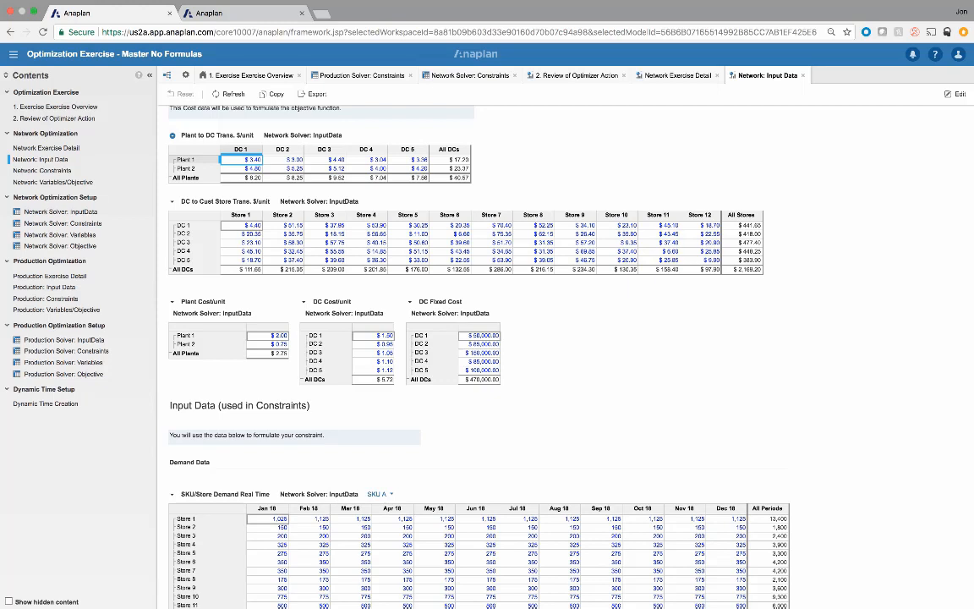
scroll(513, 322, up, 2)
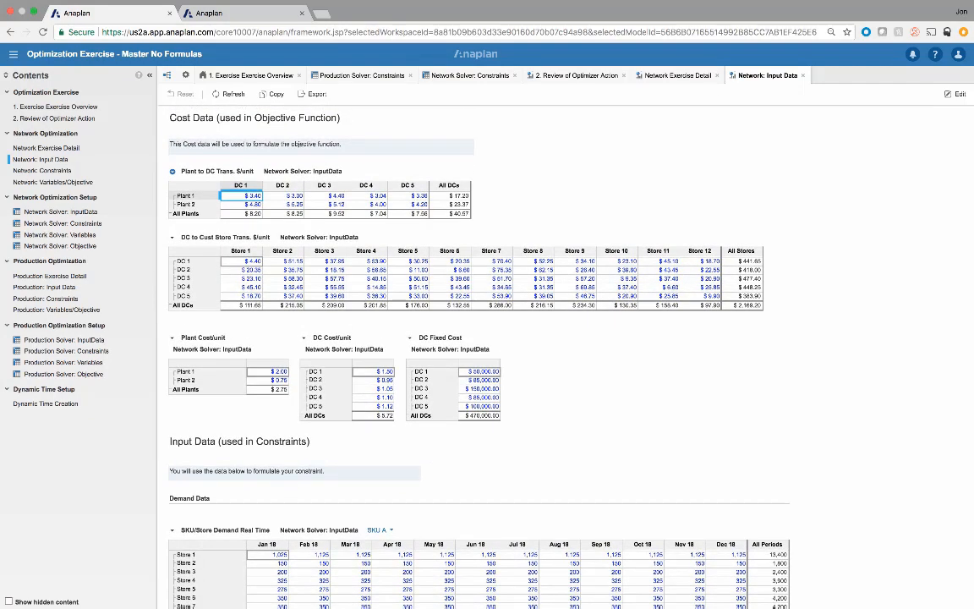
scroll(258, 210, up, 1)
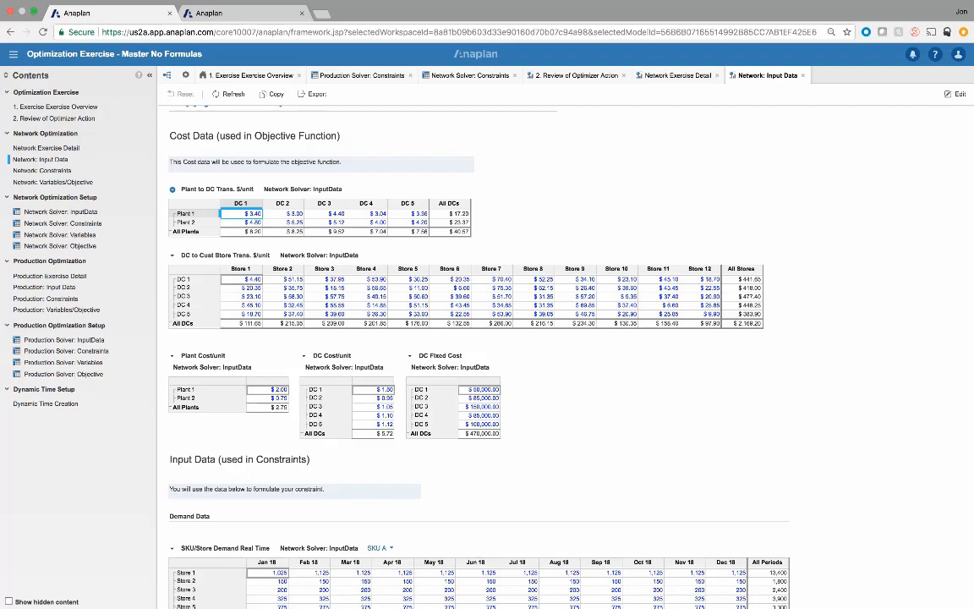
scroll(508, 338, down, 4)
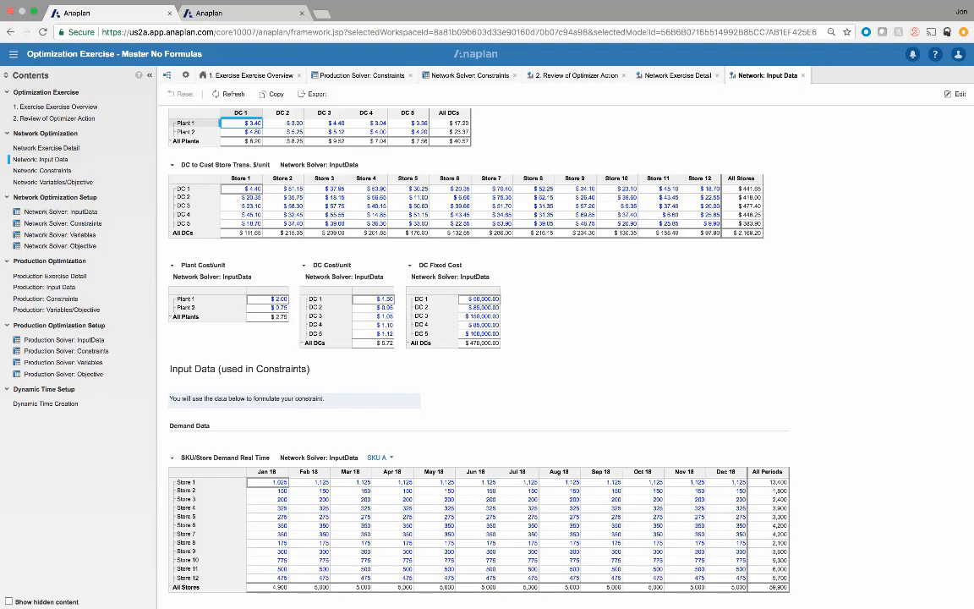
scroll(507, 338, down, 15)
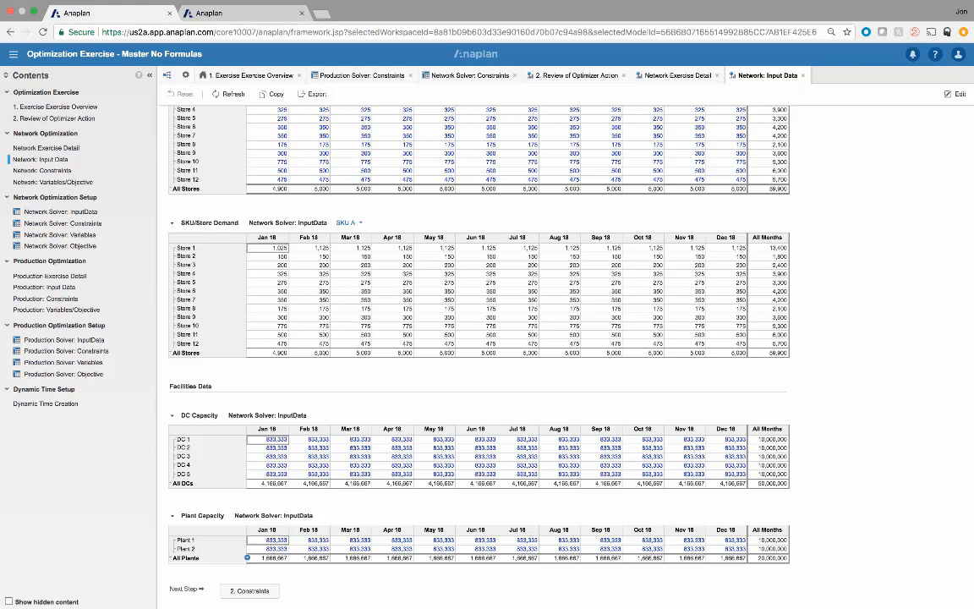
- View the Network: Constraints dashboard, and inspect the C1: Demand line item's settings in the Network Solver: Constraints module
click(249, 590)
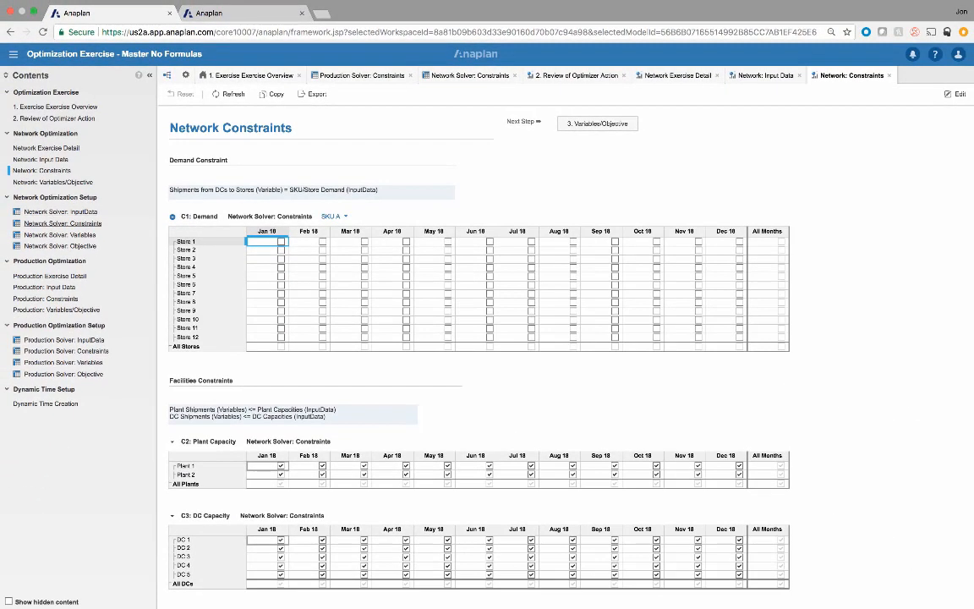
click(63, 224)
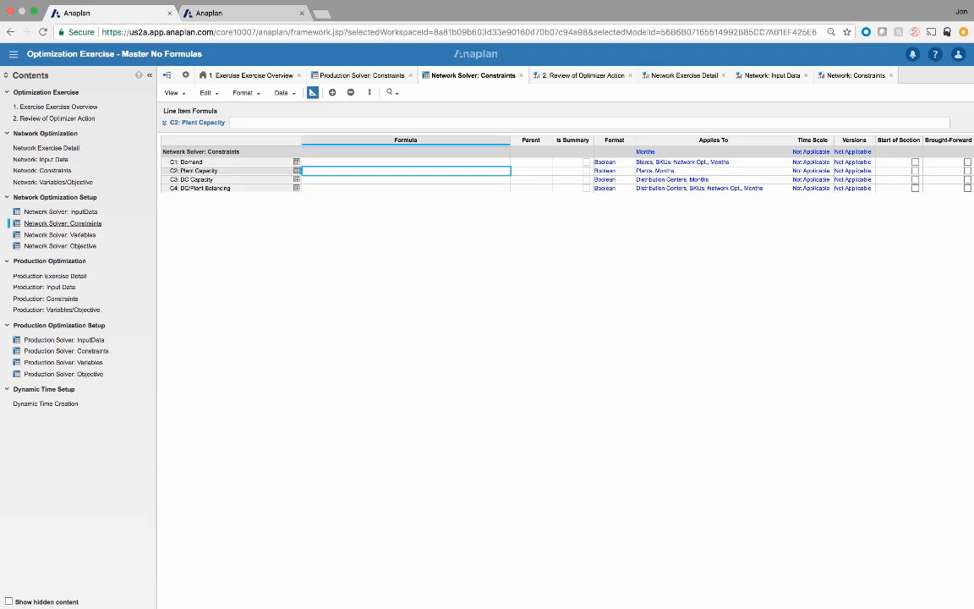
click(299, 161)
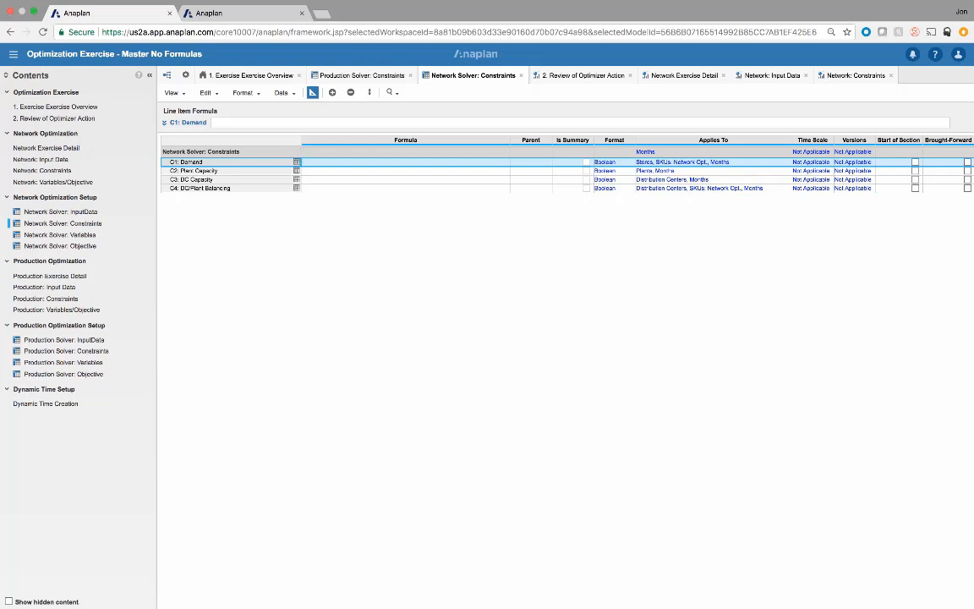
click(372, 161)
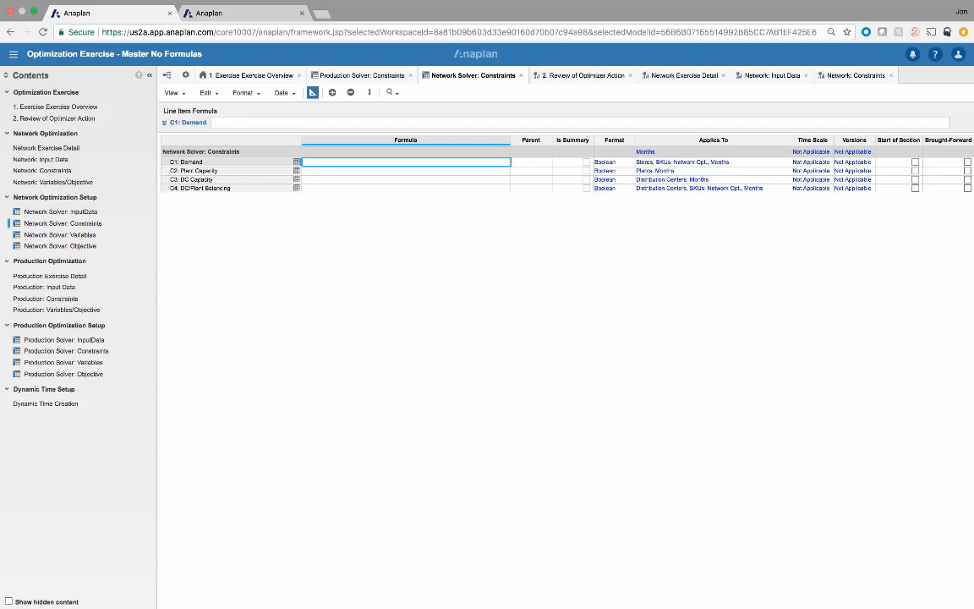
scroll(566, 170, right, 10)
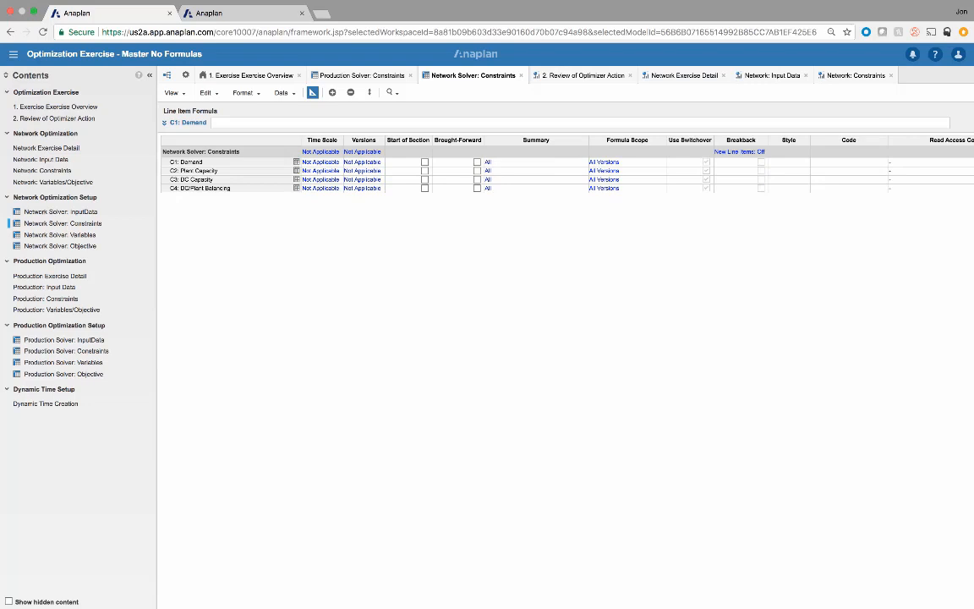
scroll(567, 169, left, 10)
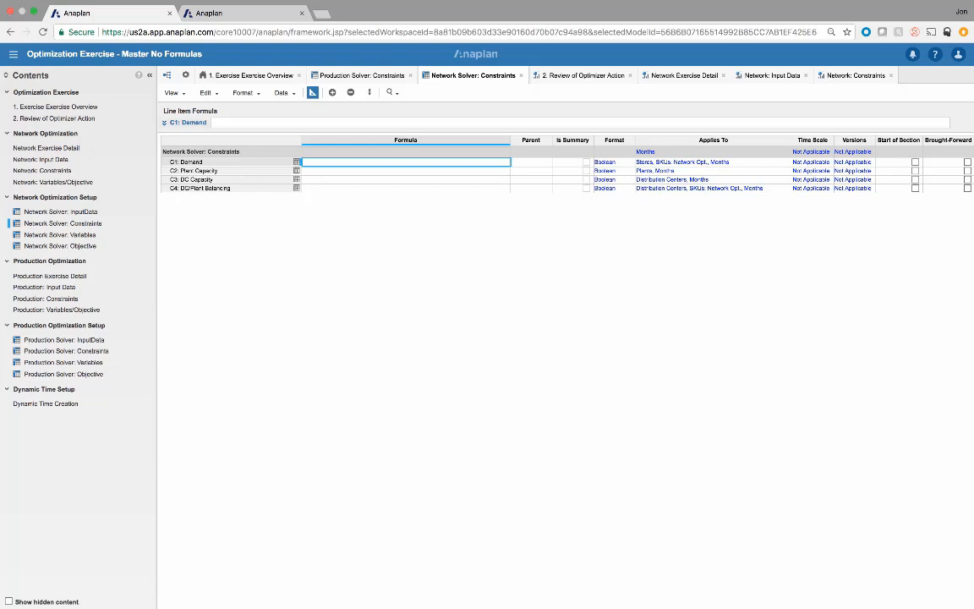
- Begin the C1: Demand formula with the DC Shipments line item from Network Solver: Variables, keeping the formula editor clear of the constraint description
click(217, 123)
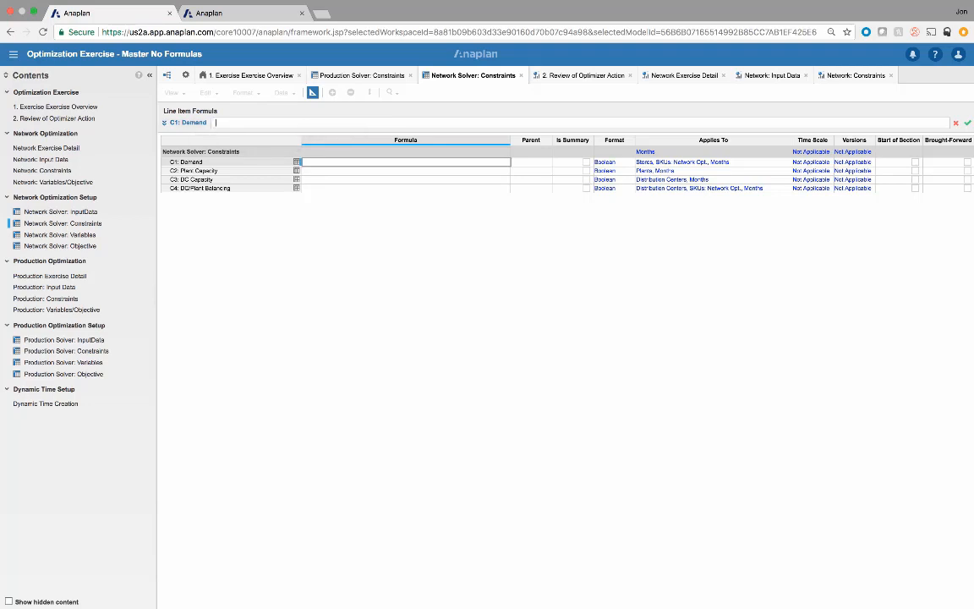
click(42, 171)
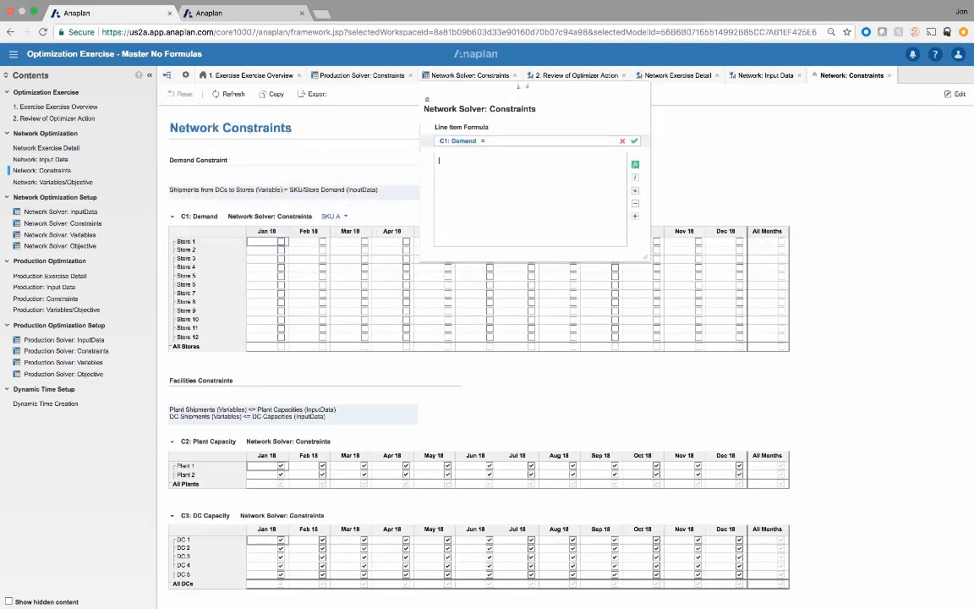
drag(528, 95, 675, 94)
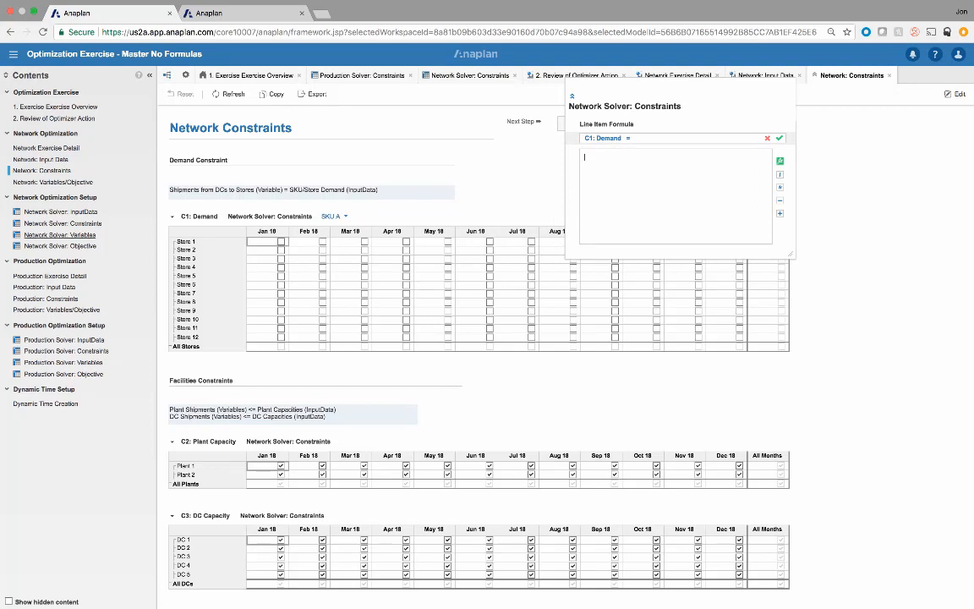
click(59, 234)
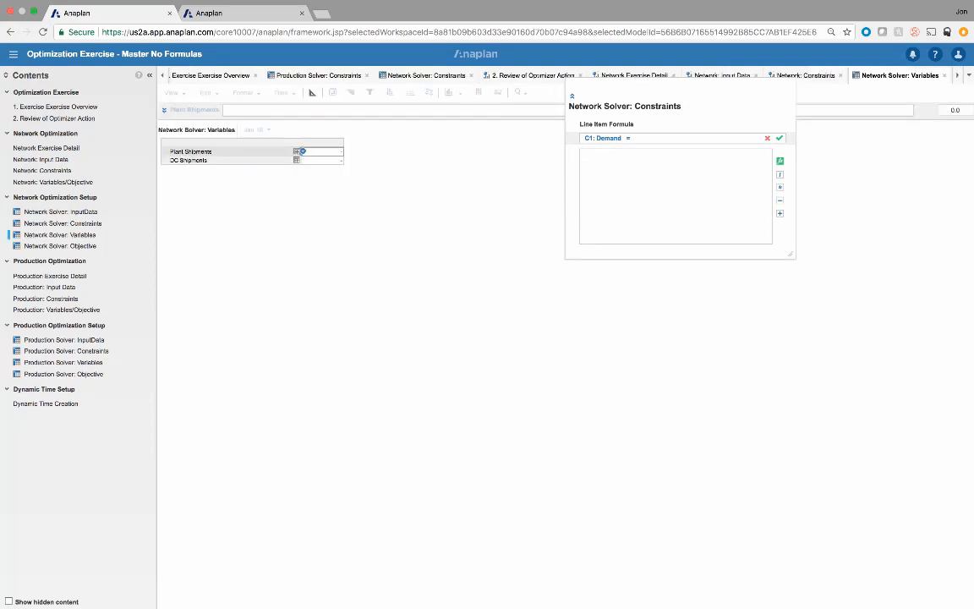
click(302, 159)
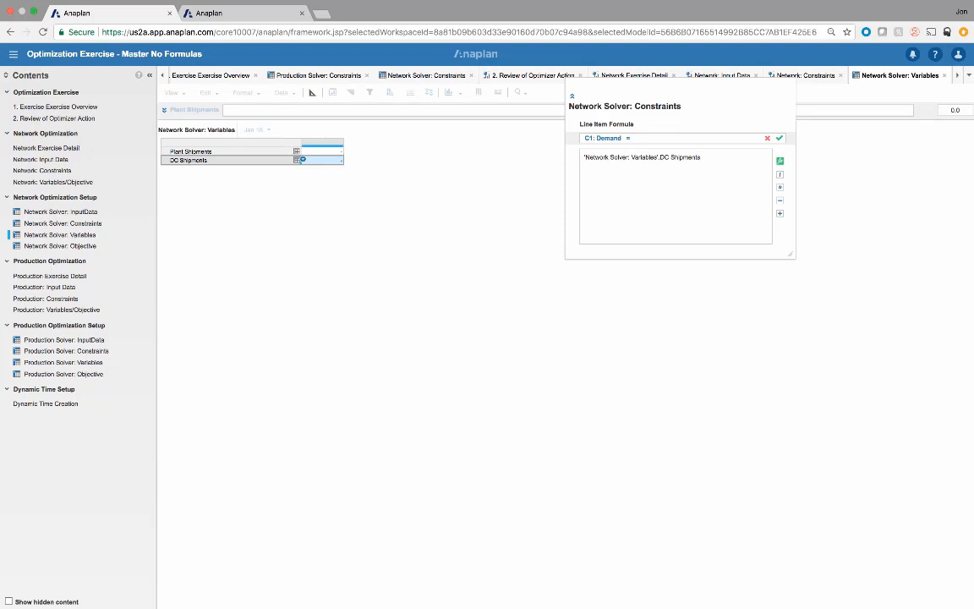
- Complete the C1: Demand formula by setting DC Shipments equal to the SKU/Store Demand line item from Network Solver: InputData
click(60, 211)
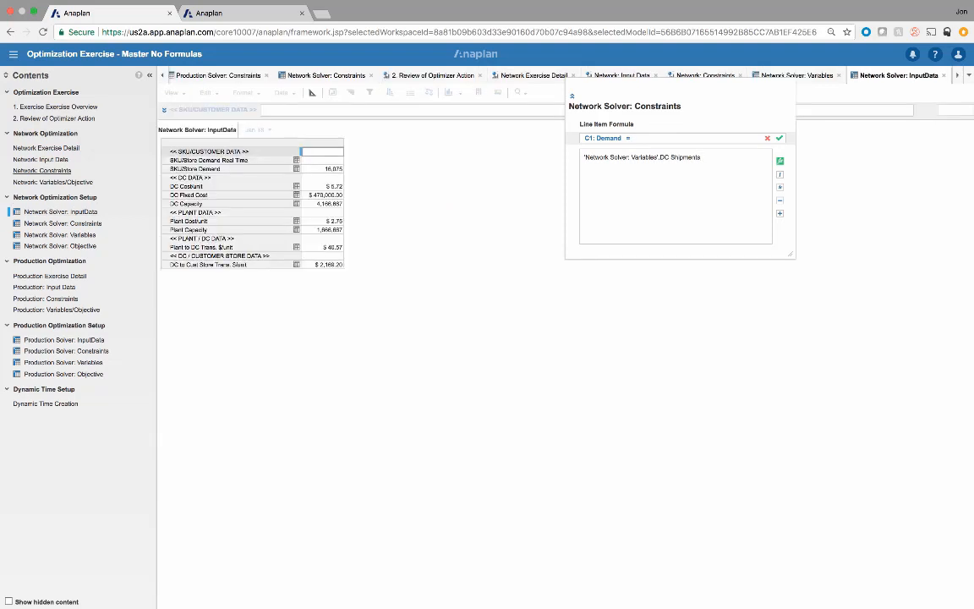
click(42, 170)
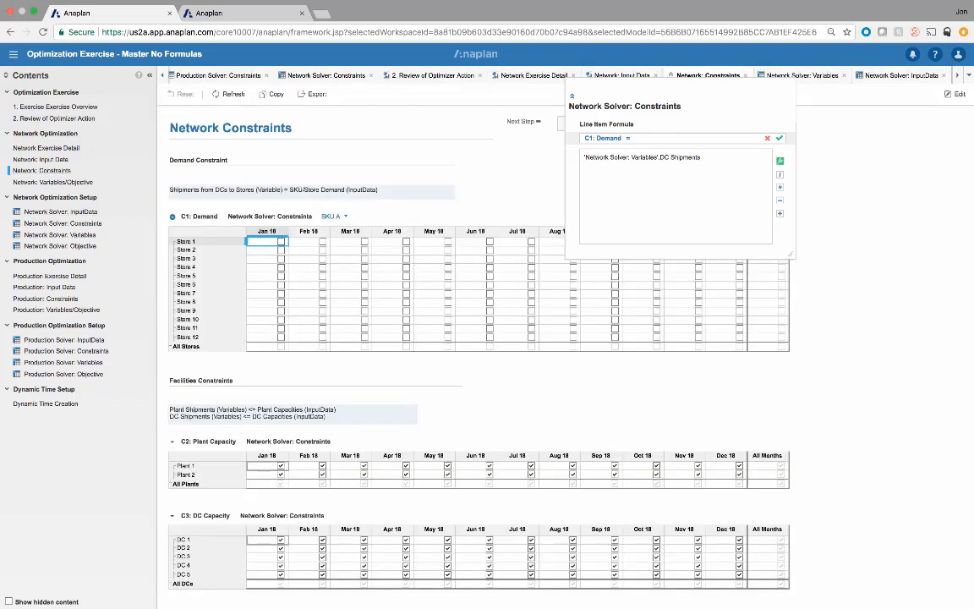
click(702, 158)
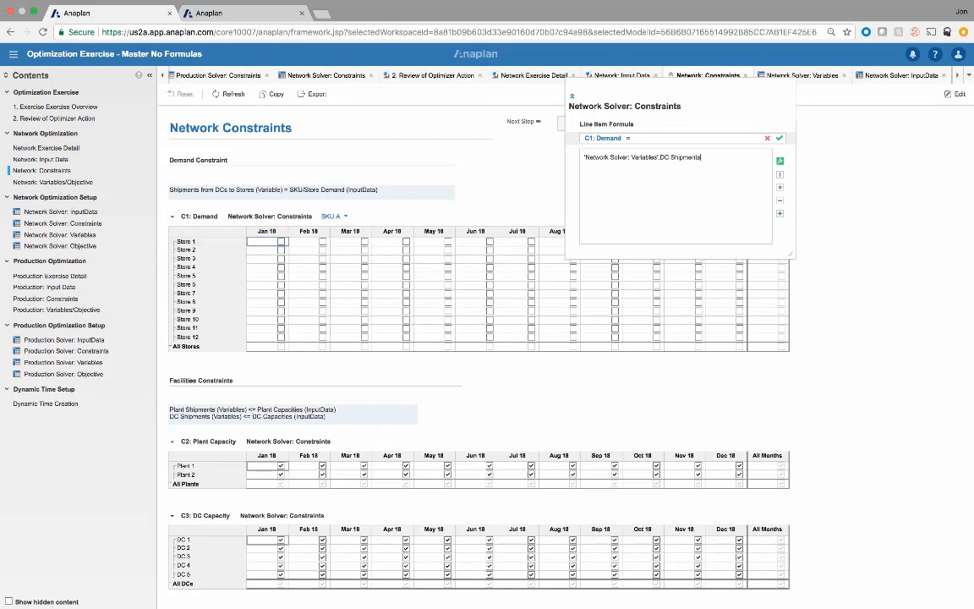
text(=)
click(61, 211)
click(195, 169)
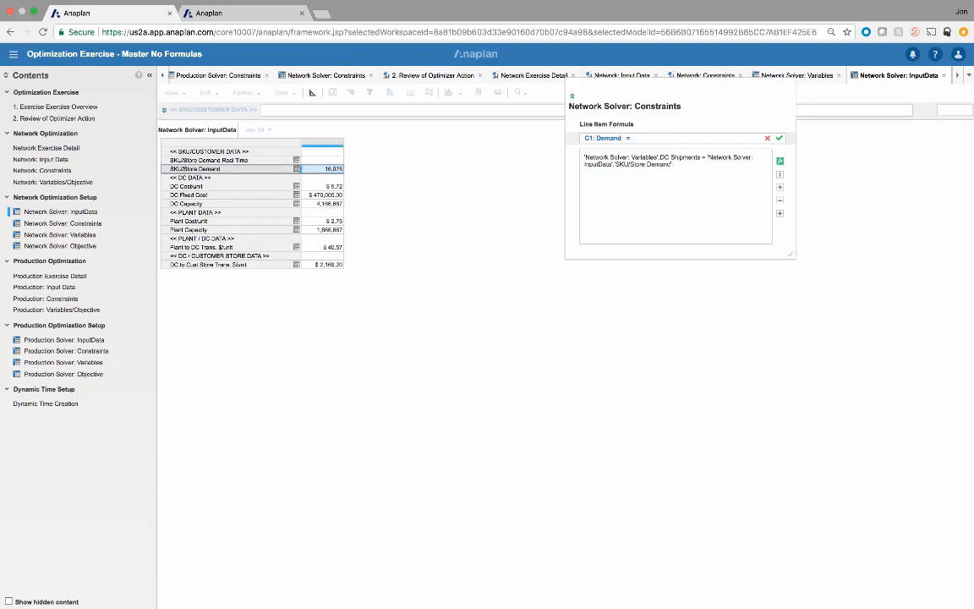
key(Return)
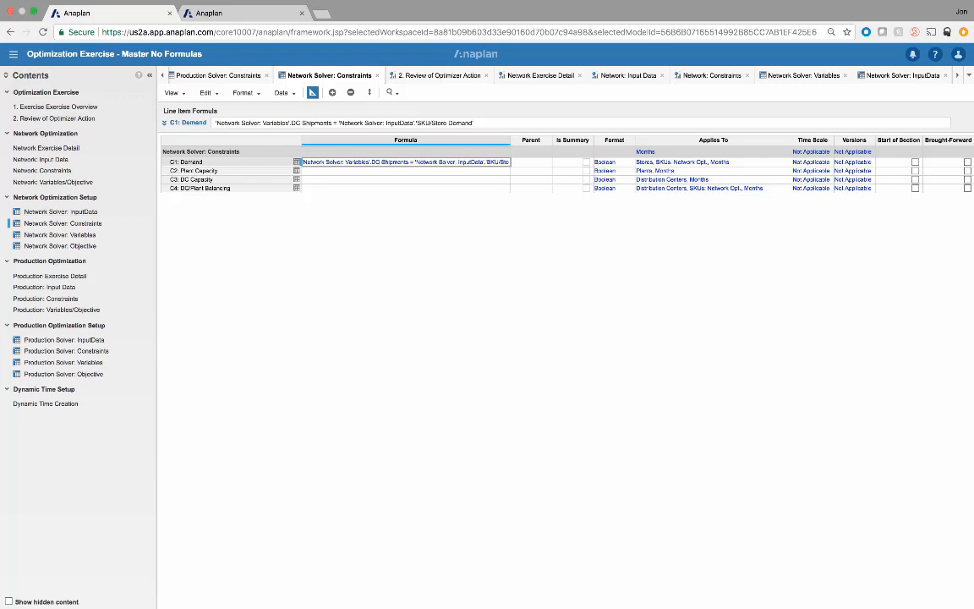
- Review the facilities constraints C2 and C3 and the C4: DC/Plant Balancing constraint on the Network: Constraints dashboard
click(41, 170)
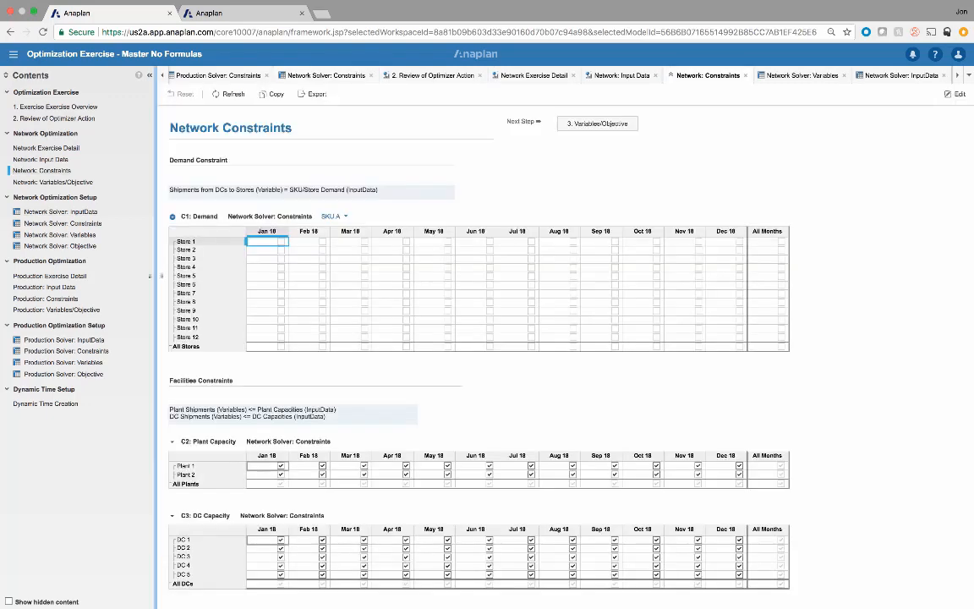
scroll(478, 338, down, 3)
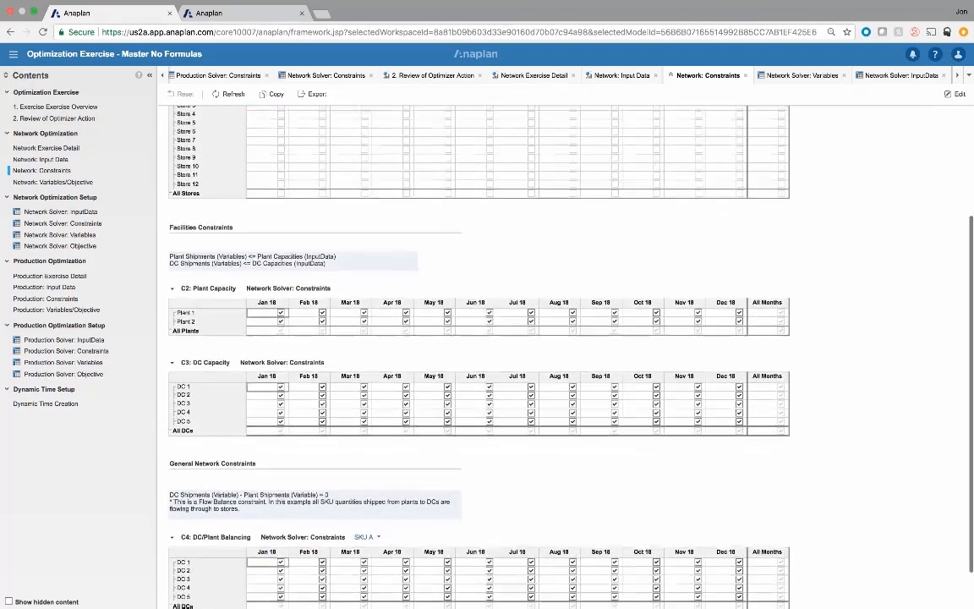
scroll(479, 338, down, 1)
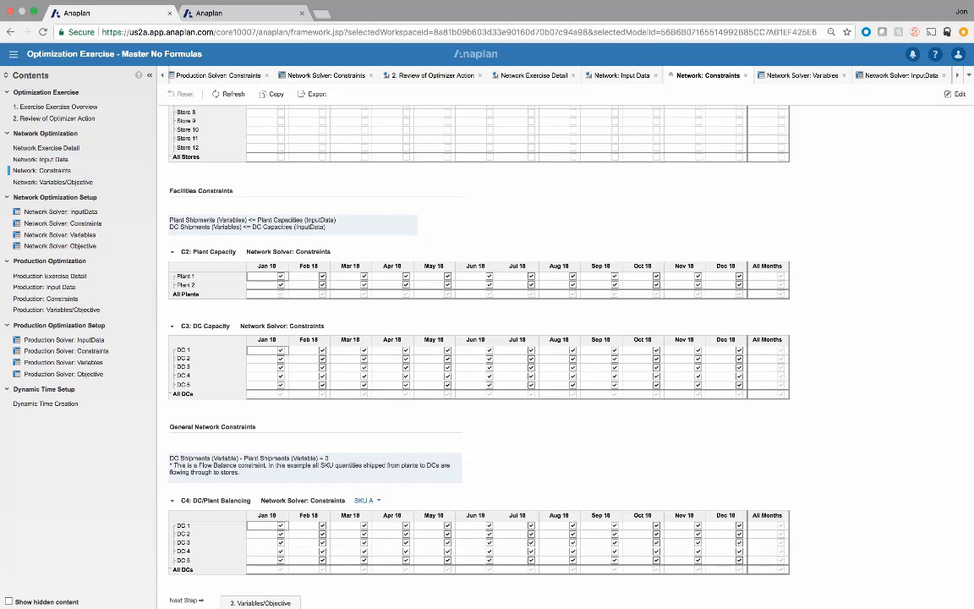
scroll(478, 338, down, 1)
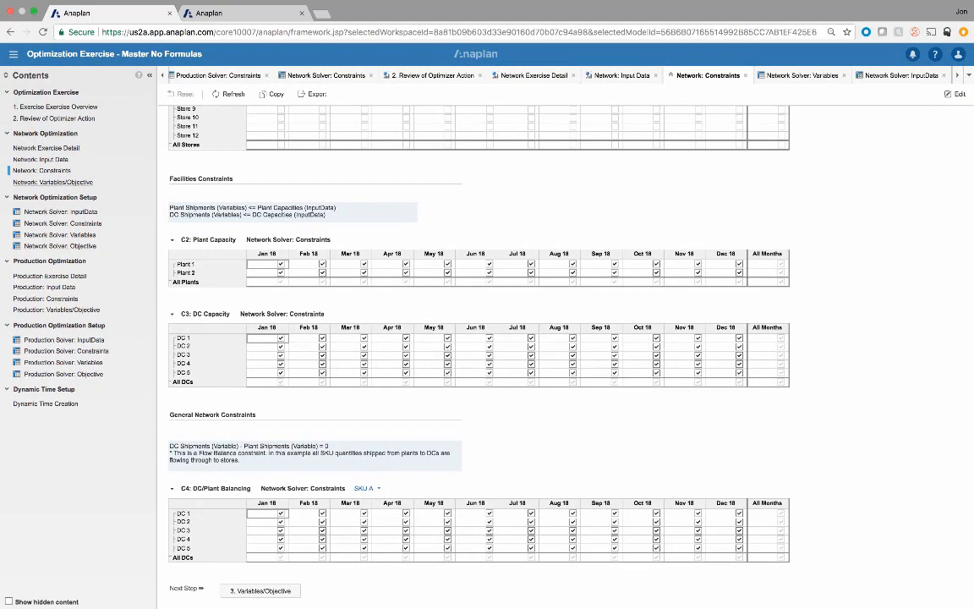
- Go to the Network: Variables/Objective dashboard and open the source module of Network Solver: Objective in its line item blueprint view
click(261, 590)
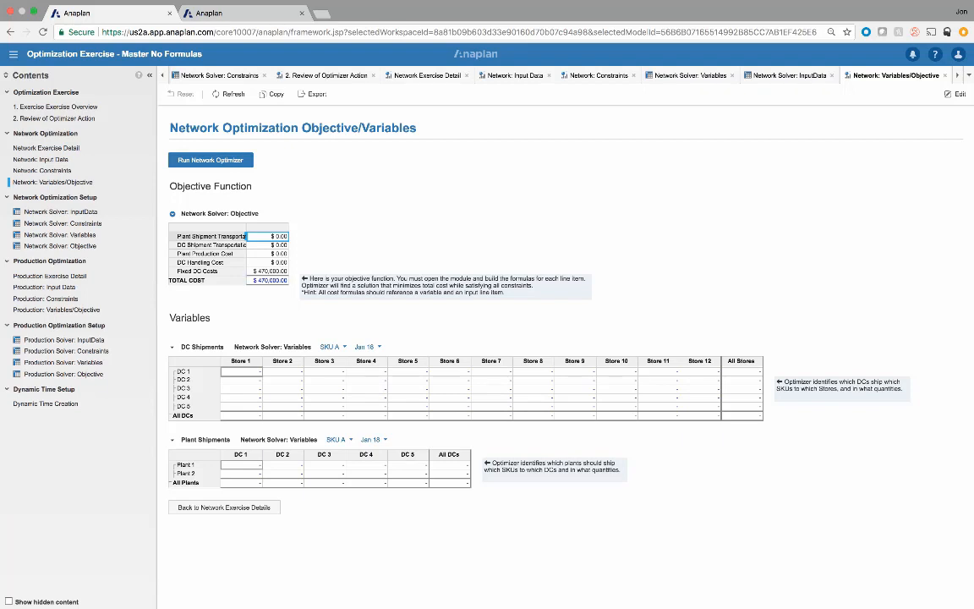
click(220, 214)
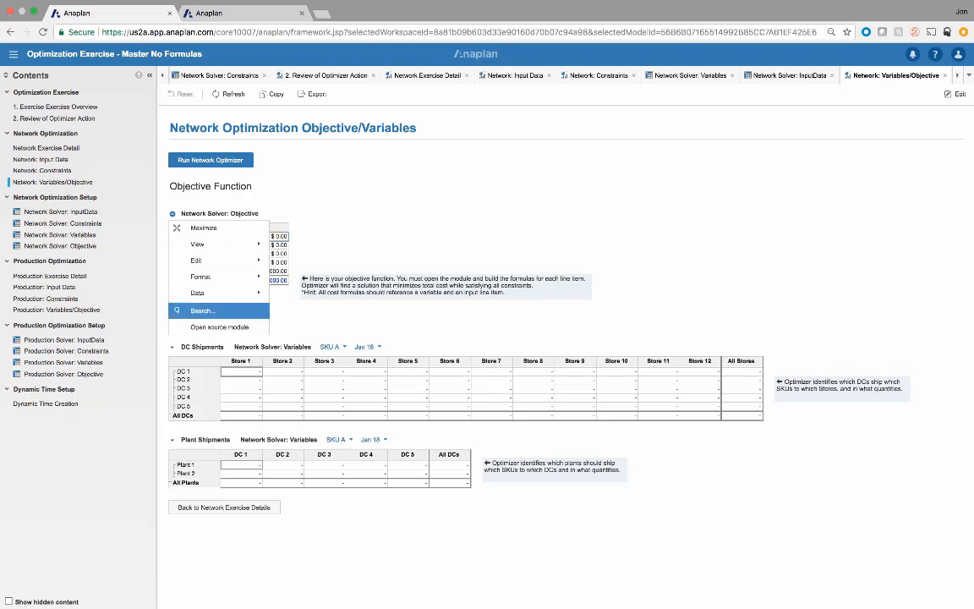
click(219, 326)
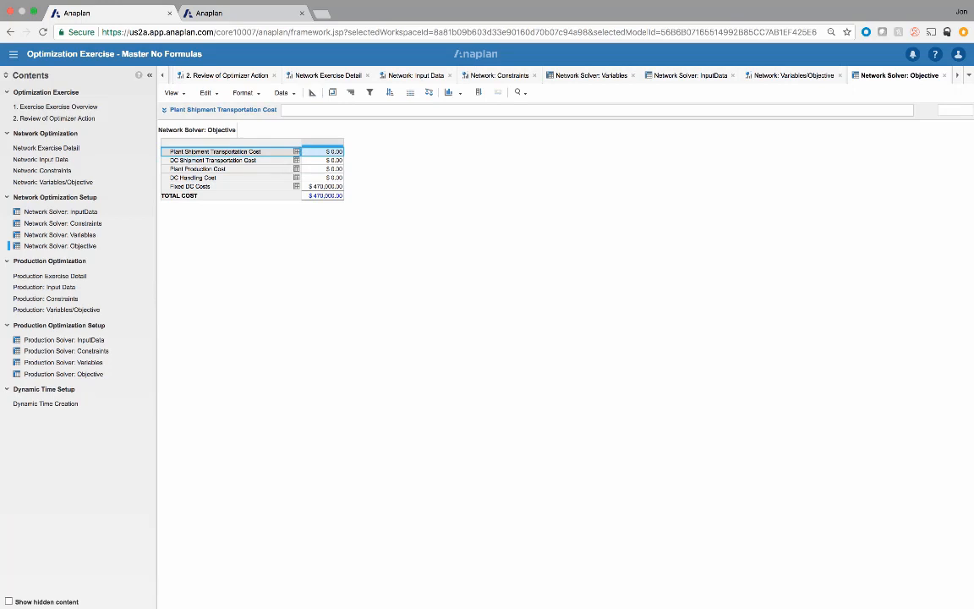
click(312, 93)
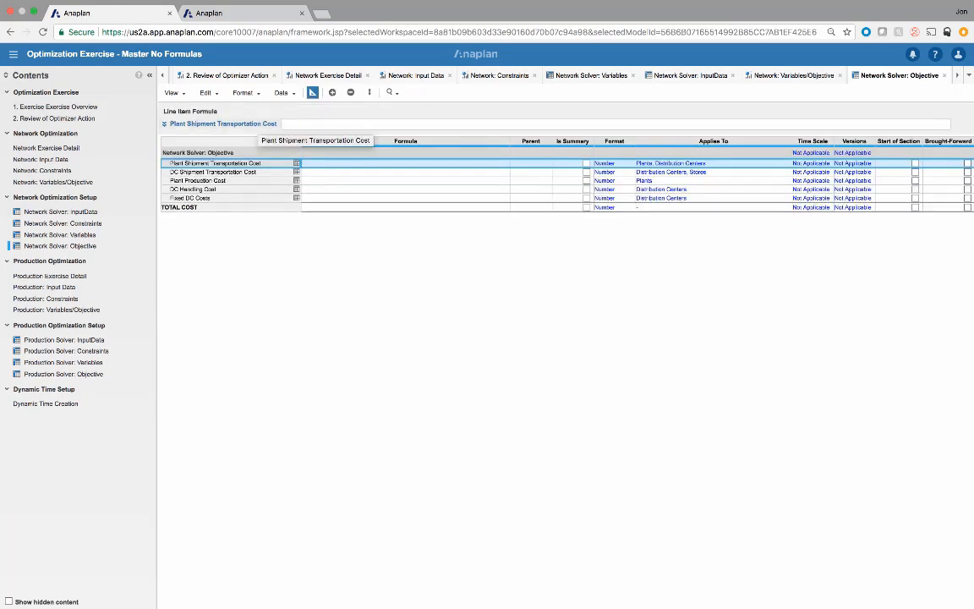
- Build the Plant Shipment Transportation Cost formula as Plant Shipments from Network Solver: Variables multiplied by Plant to DC Trans. $/unit from Network Solver: InputData
click(287, 123)
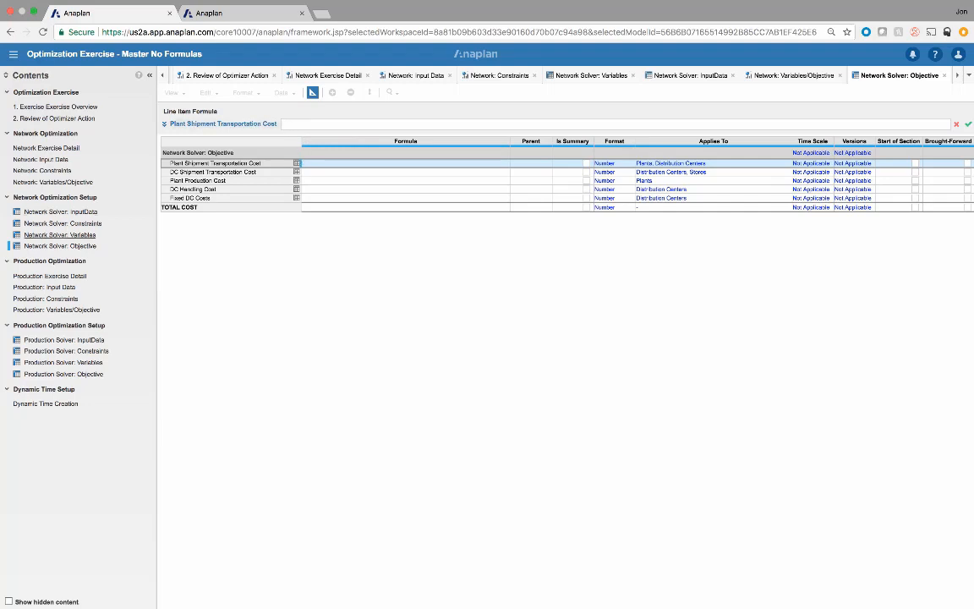
click(59, 234)
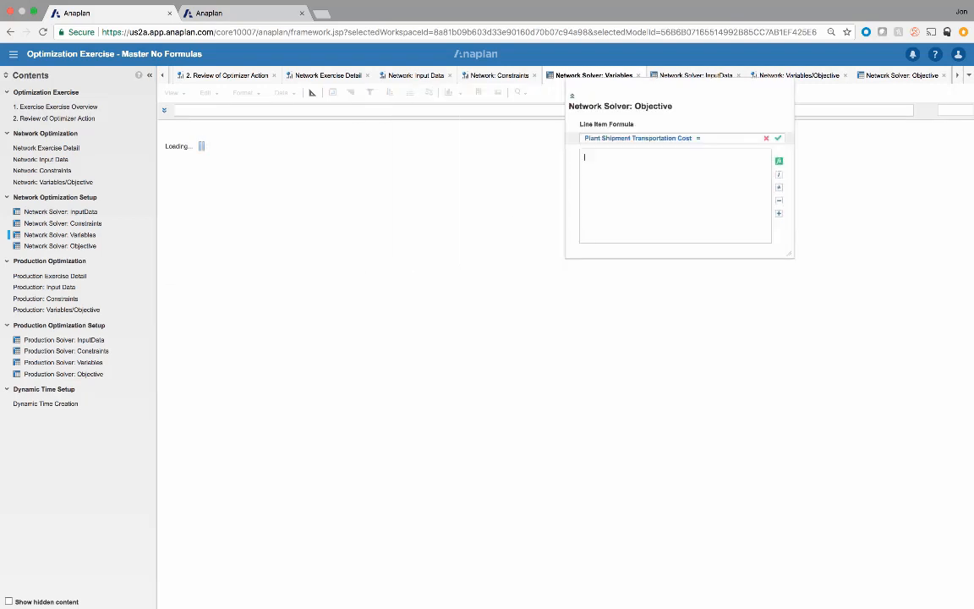
click(302, 150)
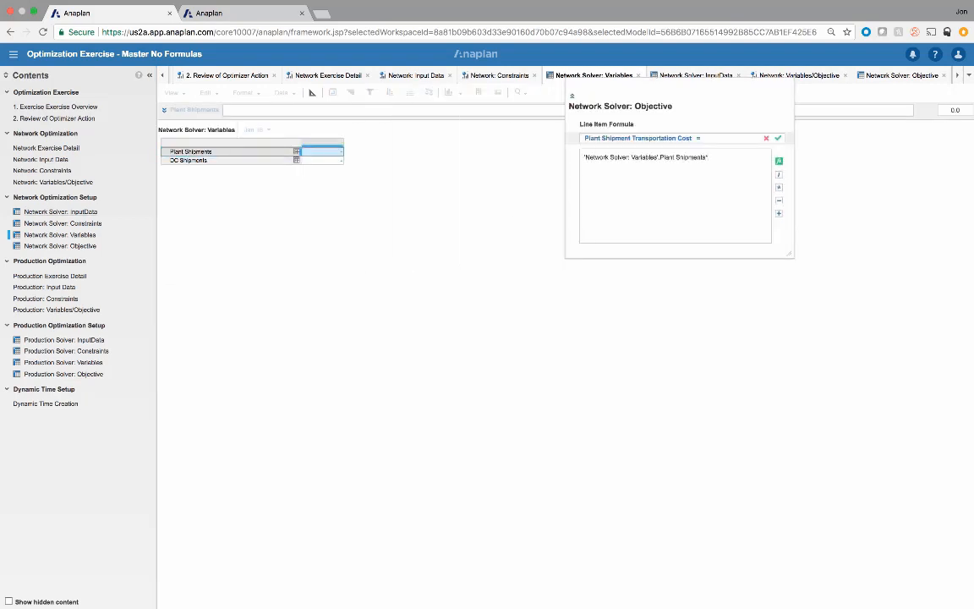
click(60, 211)
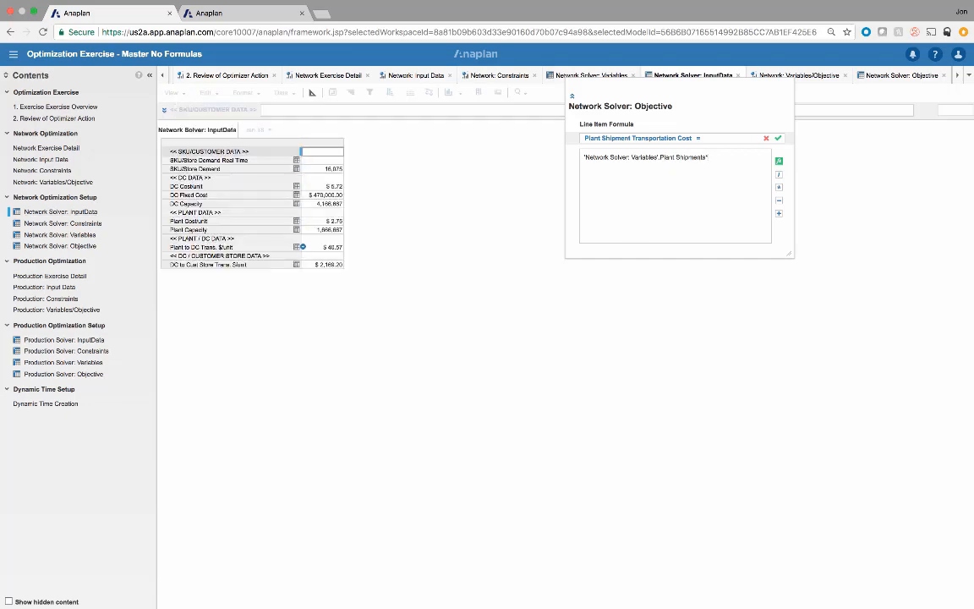
text(*)
click(302, 247)
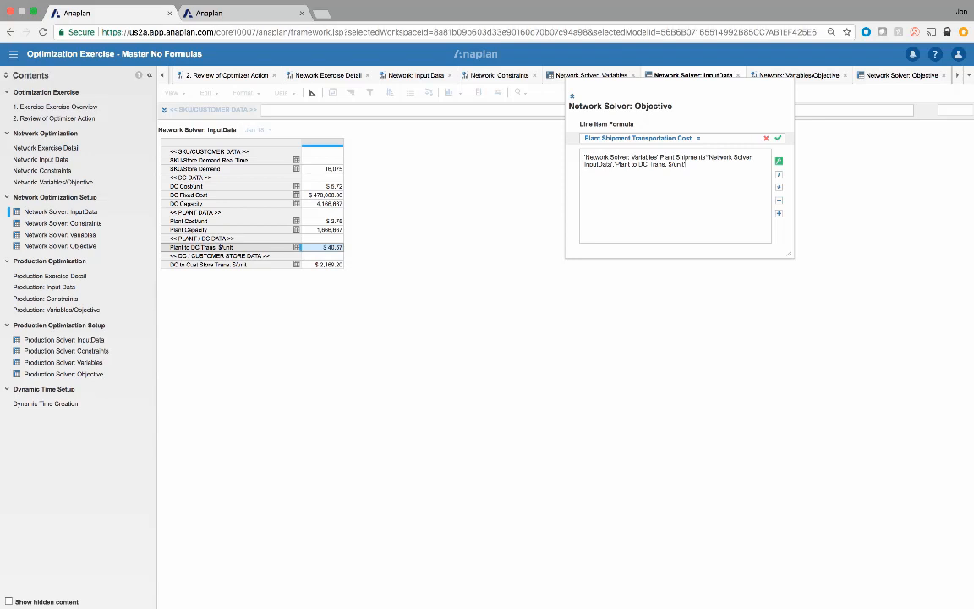
key(Return)
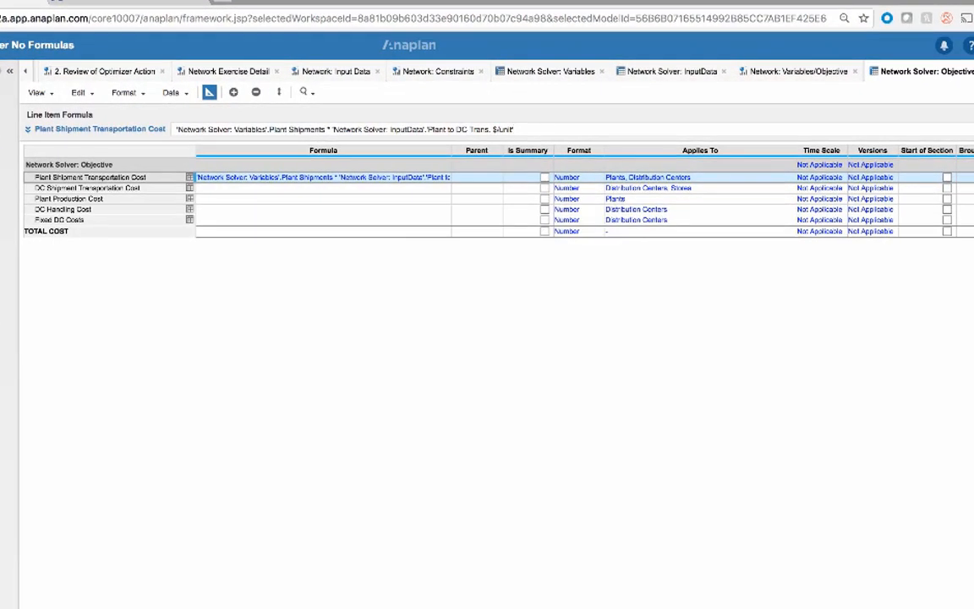
- Examine the variable and input terms of the Plant Shipment Transportation Cost formula, and go through the remaining cost line items to TOTAL COST
click(323, 178)
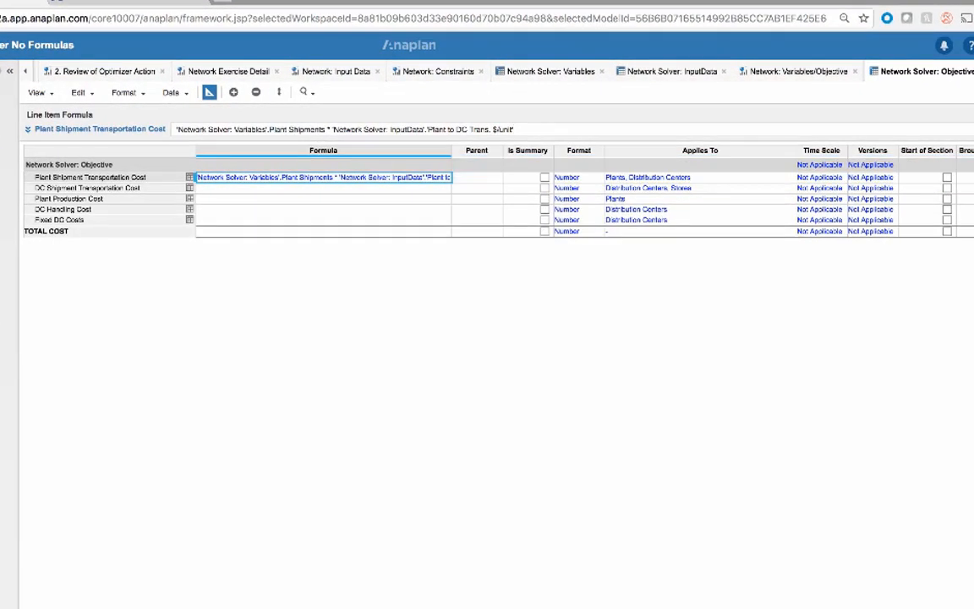
drag(325, 129, 183, 129)
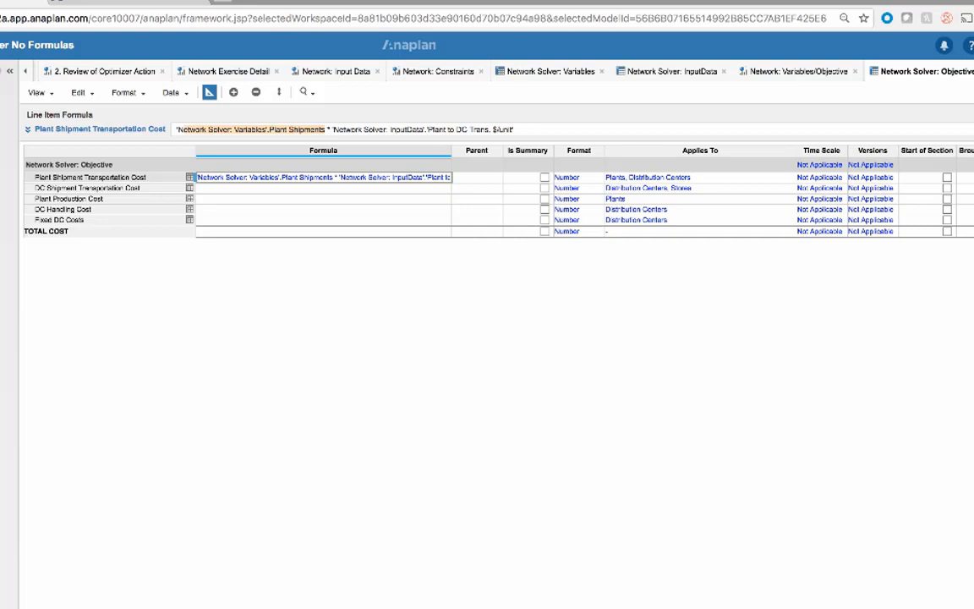
drag(332, 130, 513, 129)
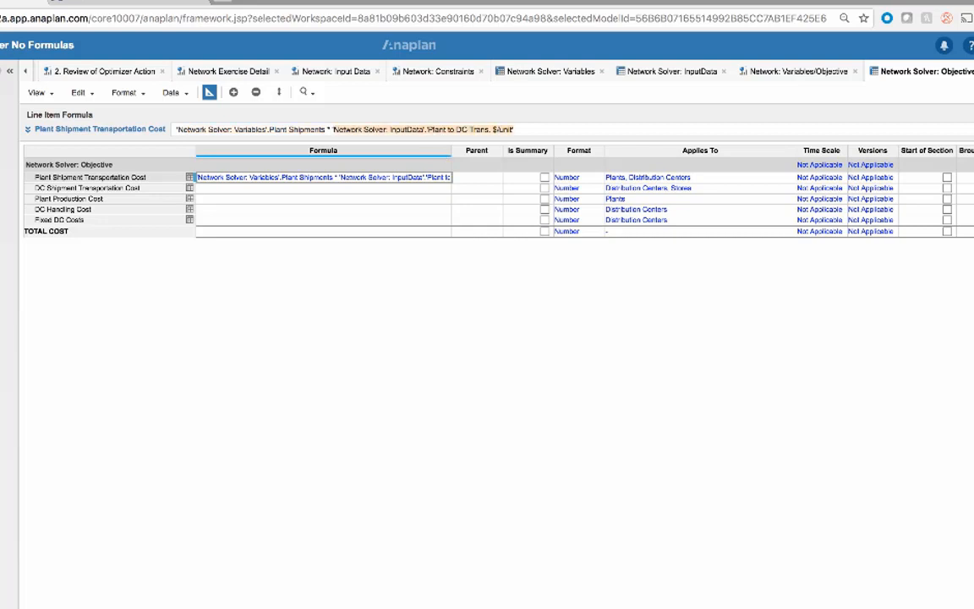
click(513, 129)
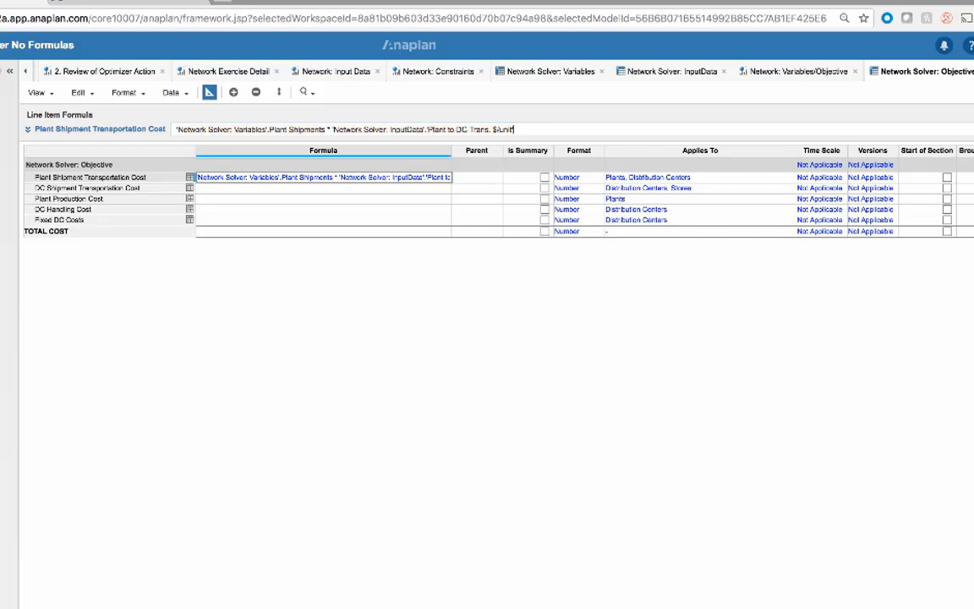
key(Return)
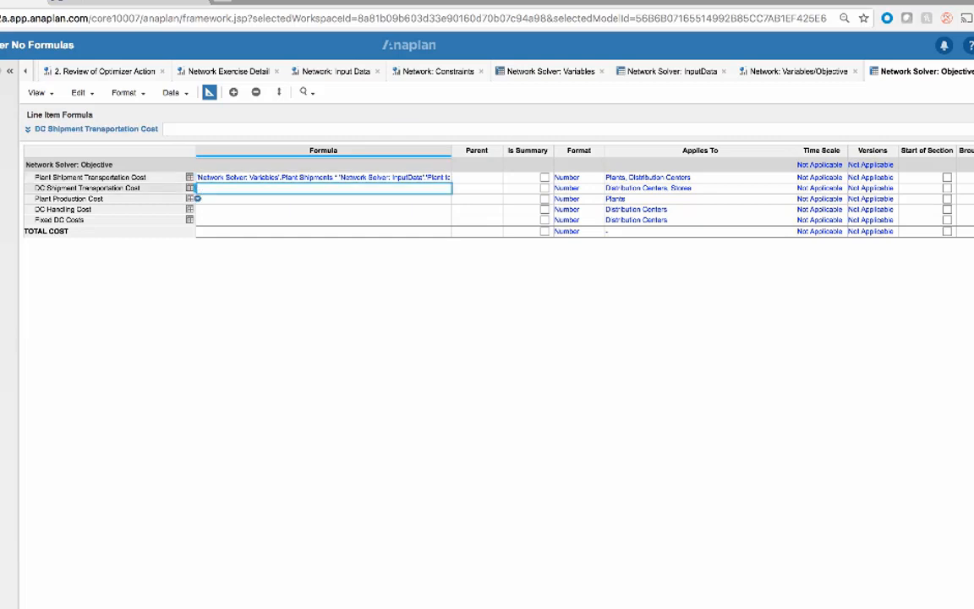
click(197, 198)
click(197, 209)
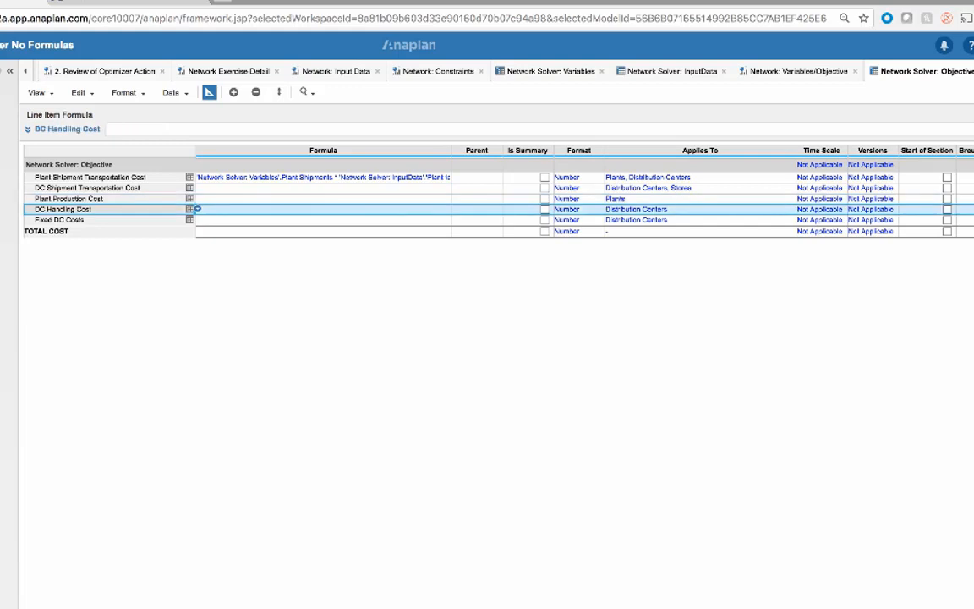
click(197, 219)
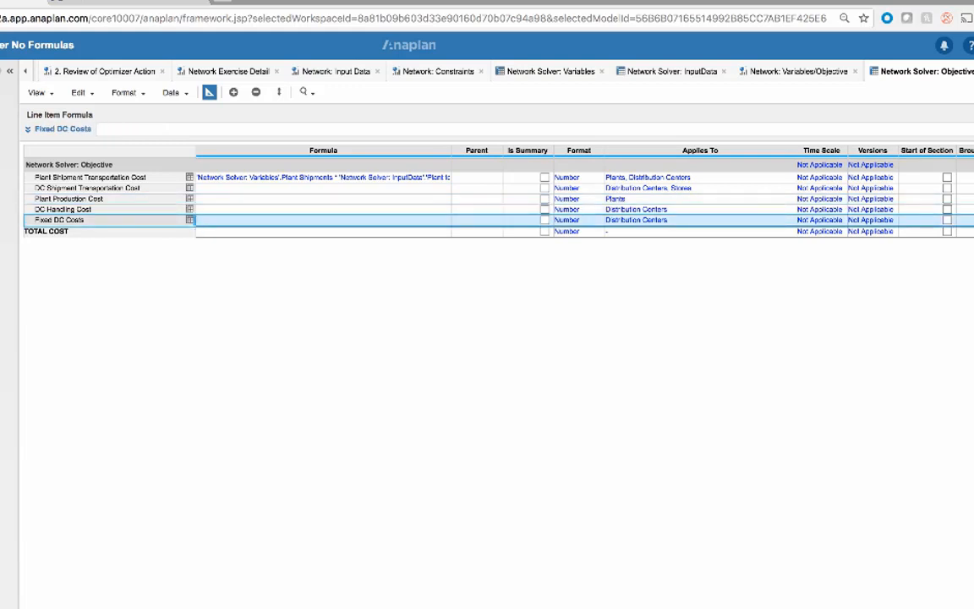
click(197, 231)
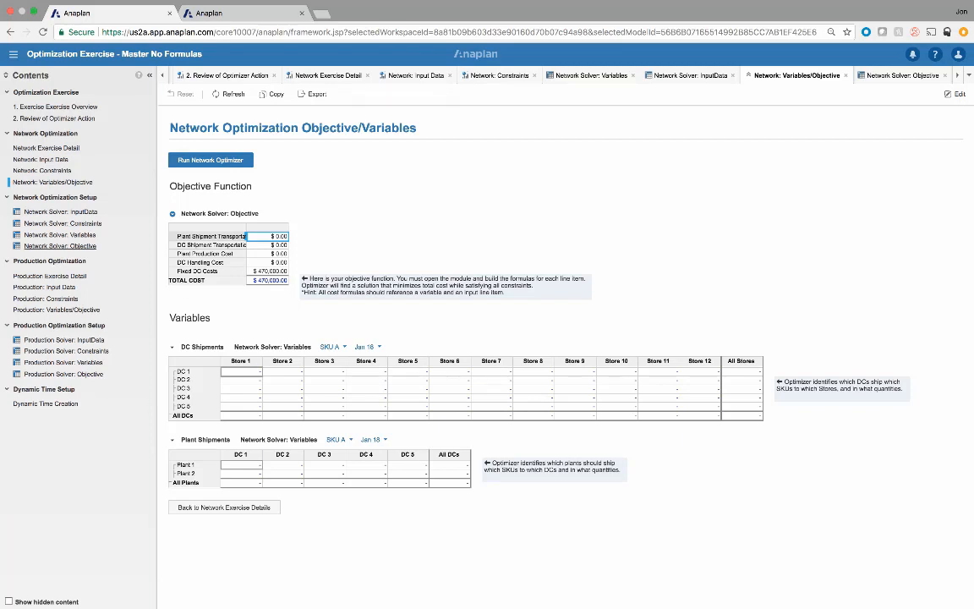
- Create a new Optimizer action in the model's Actions settings with the button text "Supply Network Optimizer"
click(163, 75)
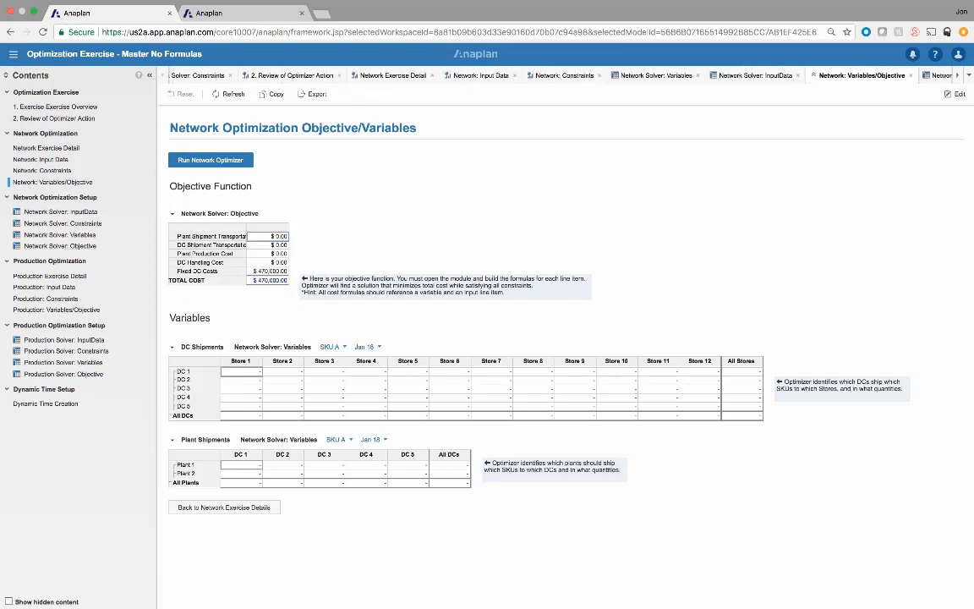
click(196, 75)
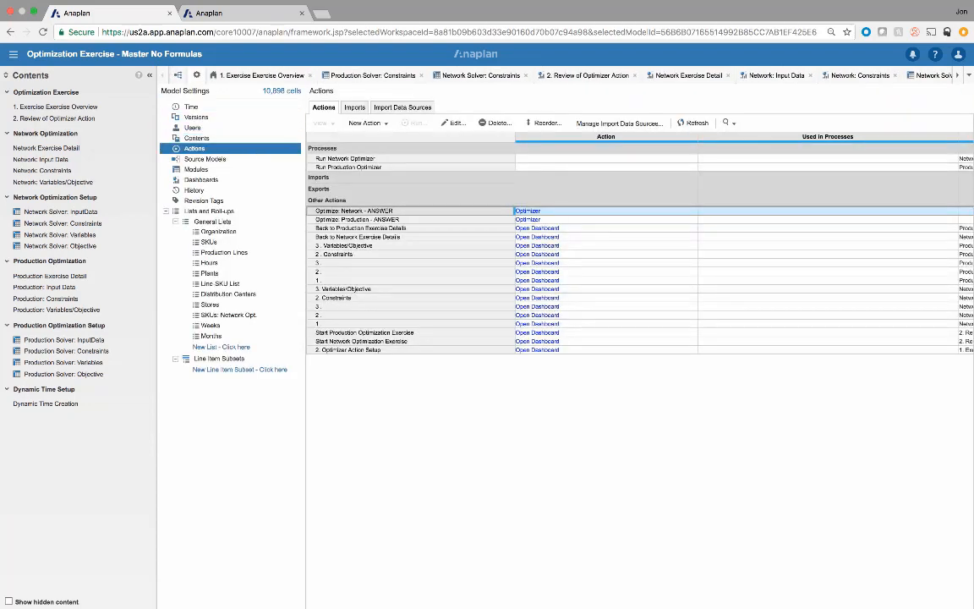
click(517, 211)
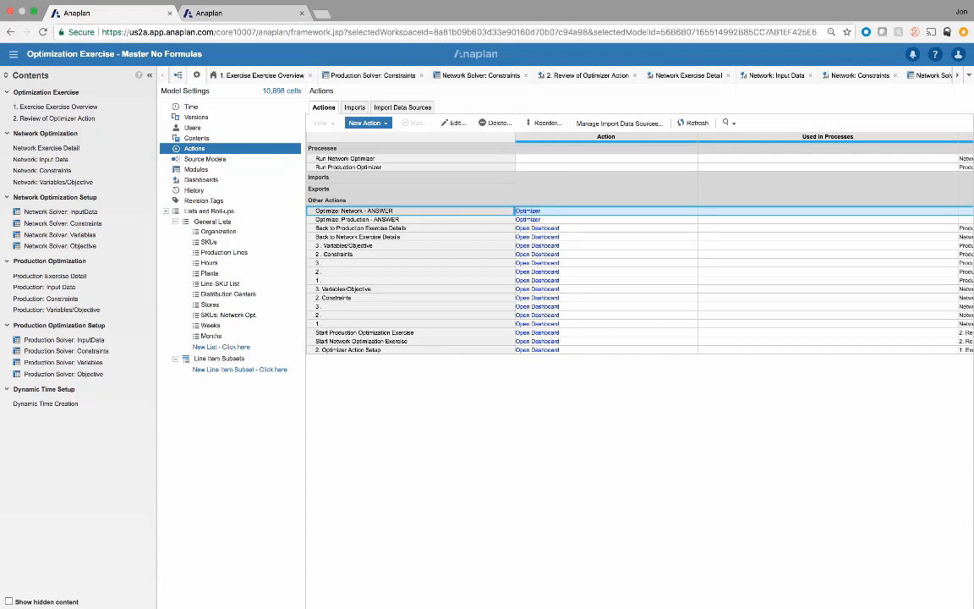
click(366, 122)
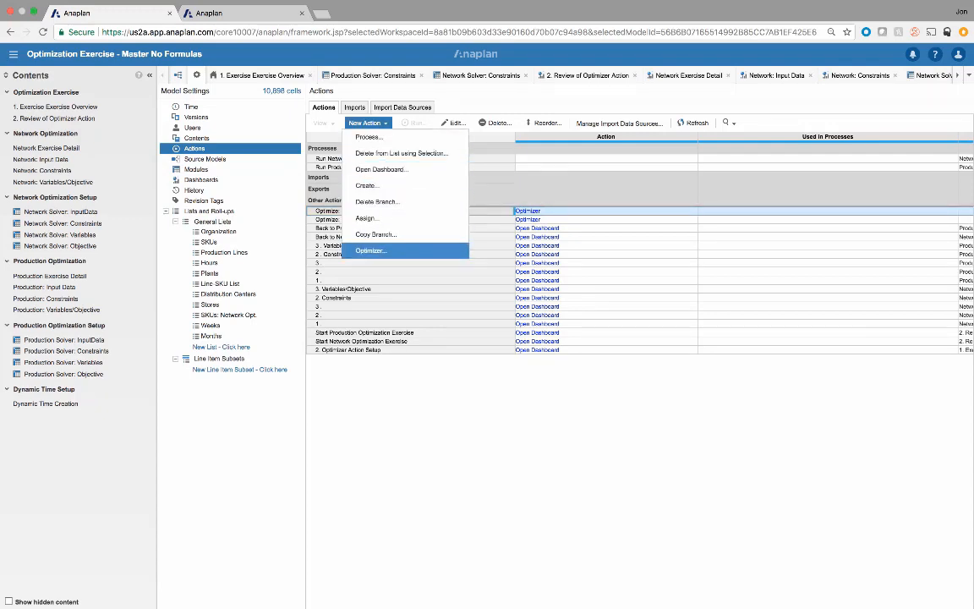
click(370, 250)
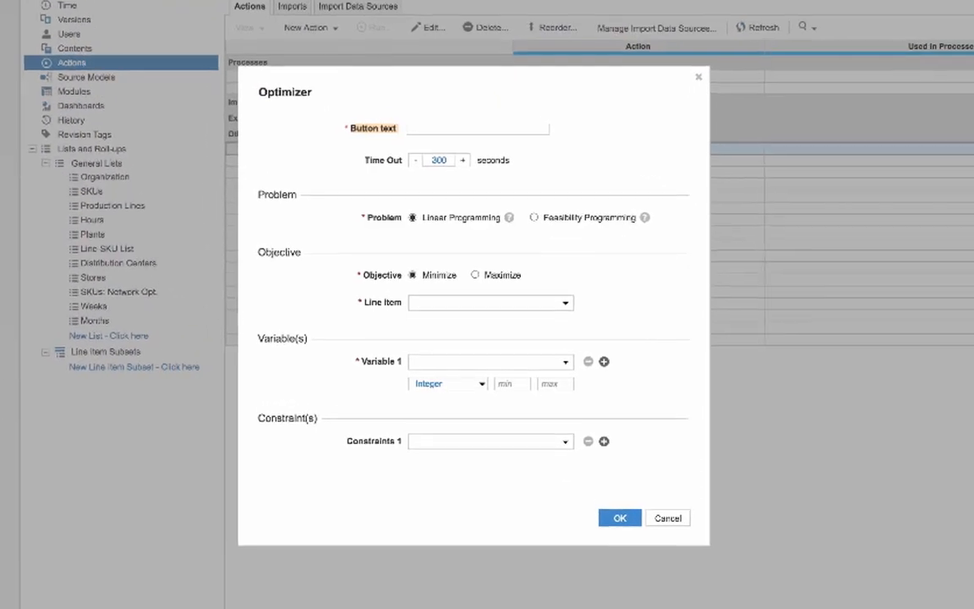
click(477, 129)
text(Supply)
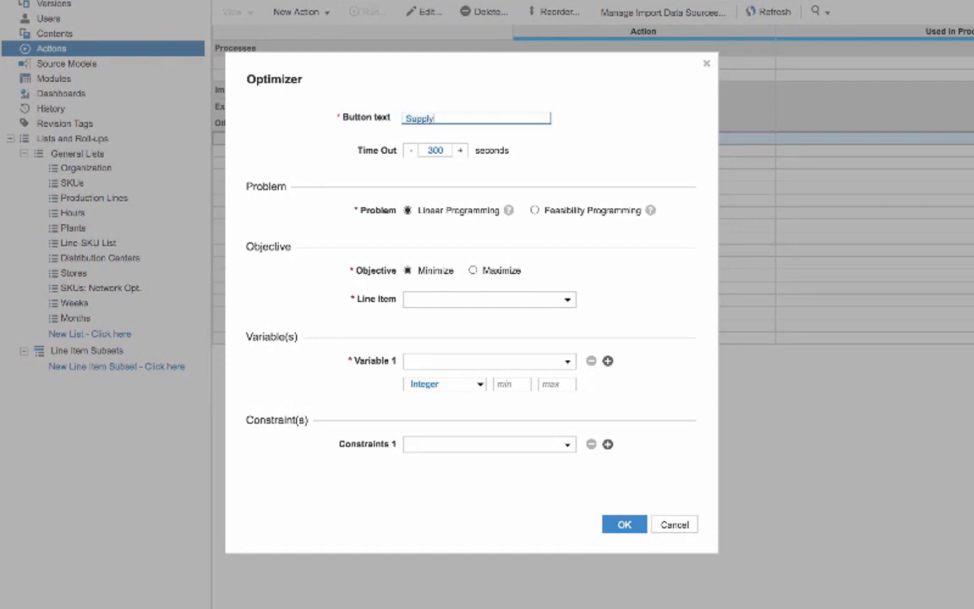
text( Network Optimizer)
- Set the optimizer's objective line item to TOTAL COST from Network Solver: Objective
click(567, 299)
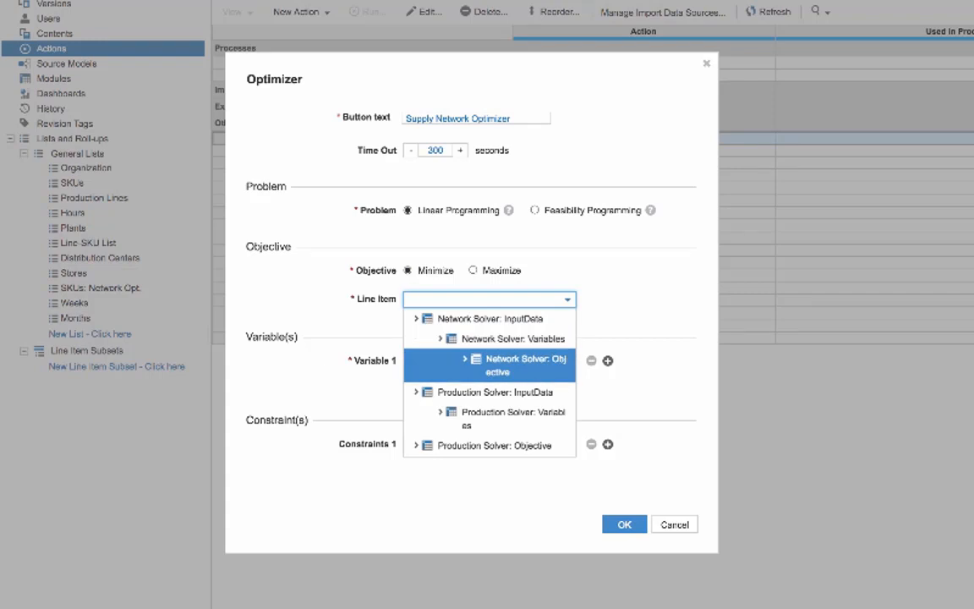
click(464, 359)
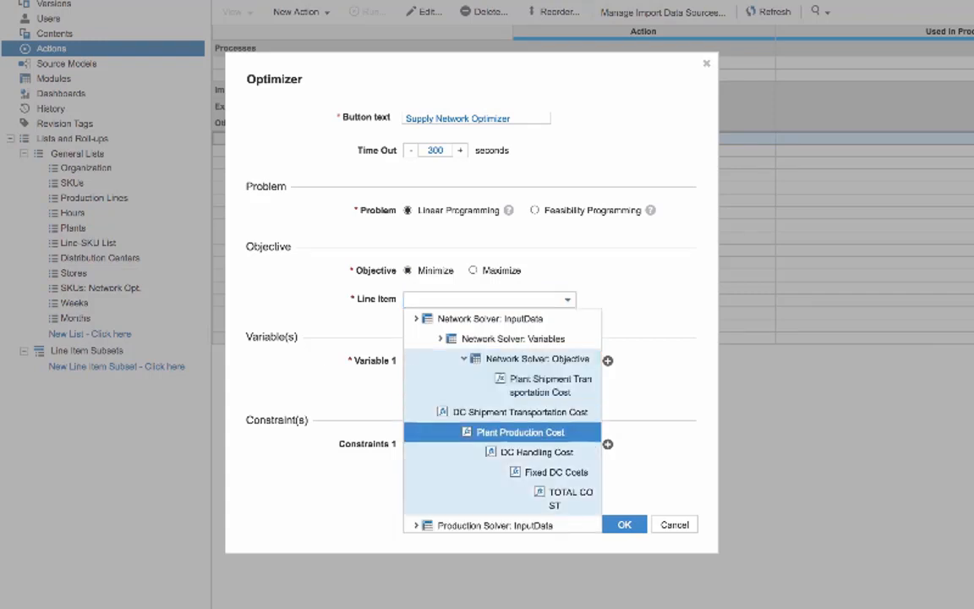
click(568, 498)
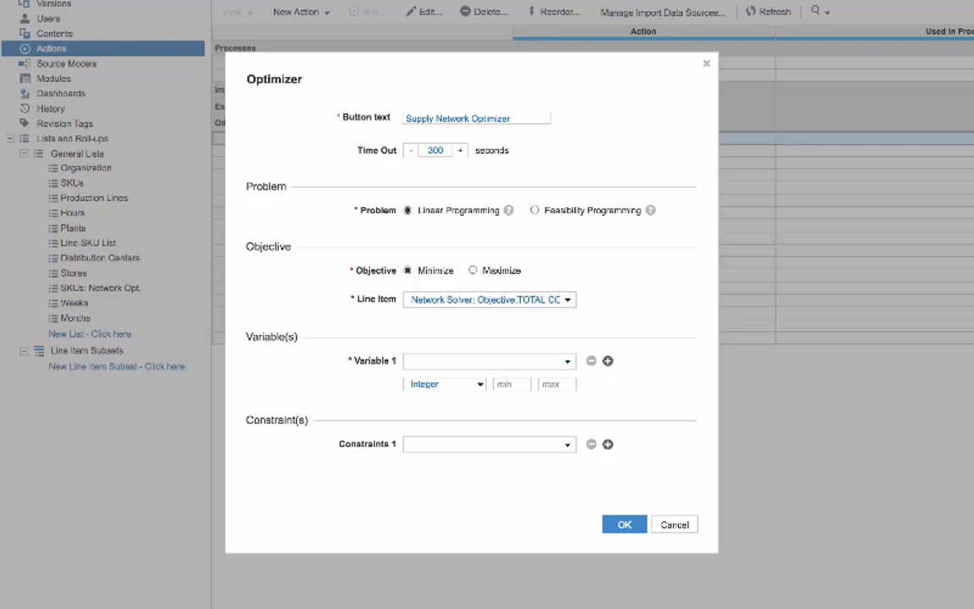
- Set Variable 1 to Plant Shipments and add a Variable 2 set to DC Shipments, both from Network Solver: Variables
click(486, 361)
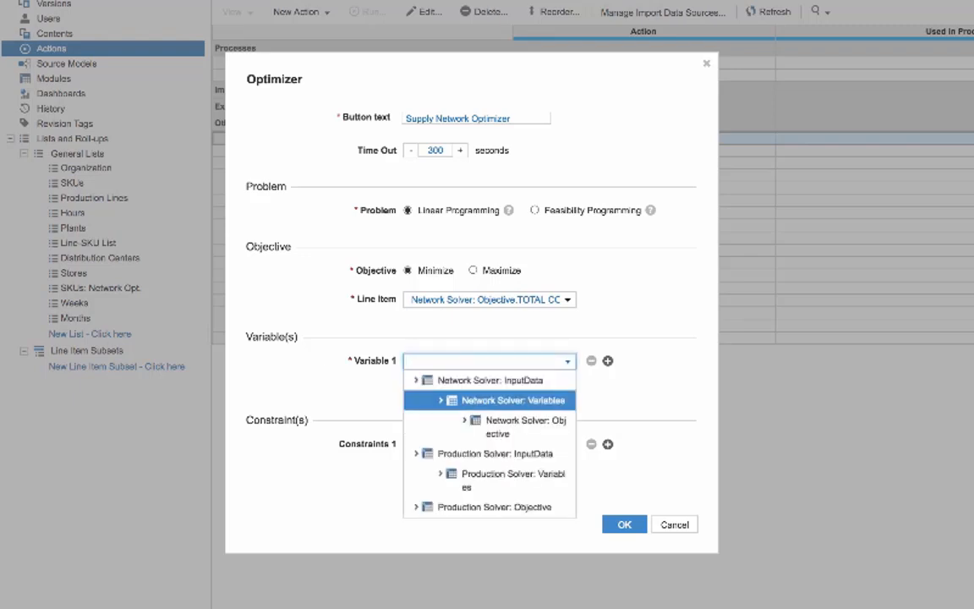
click(441, 401)
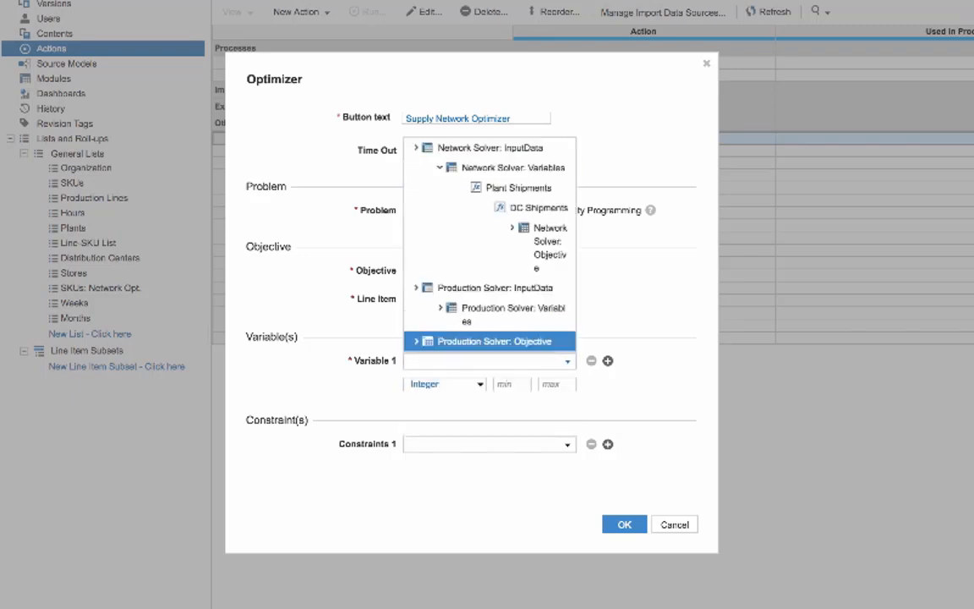
click(518, 188)
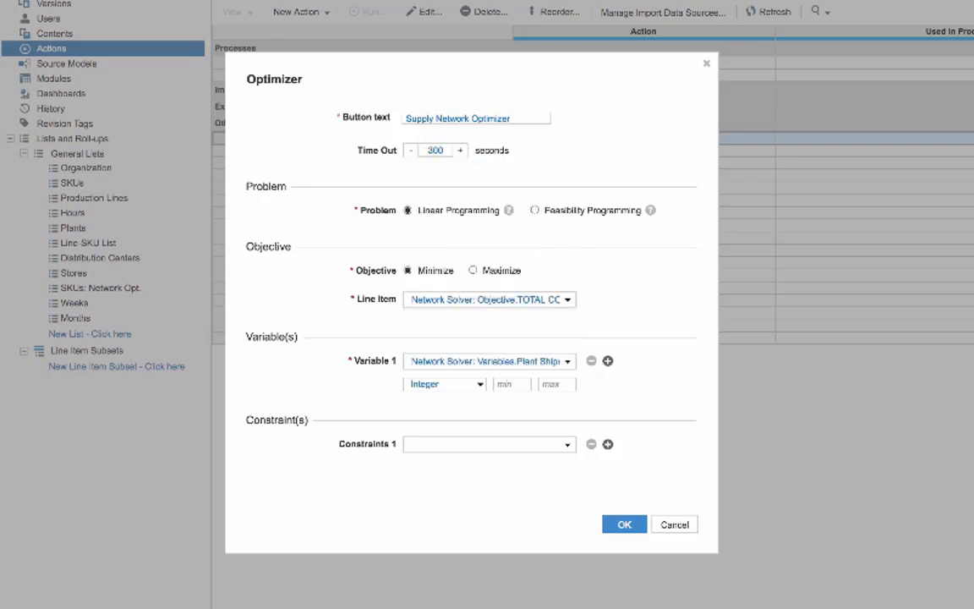
click(607, 360)
click(607, 412)
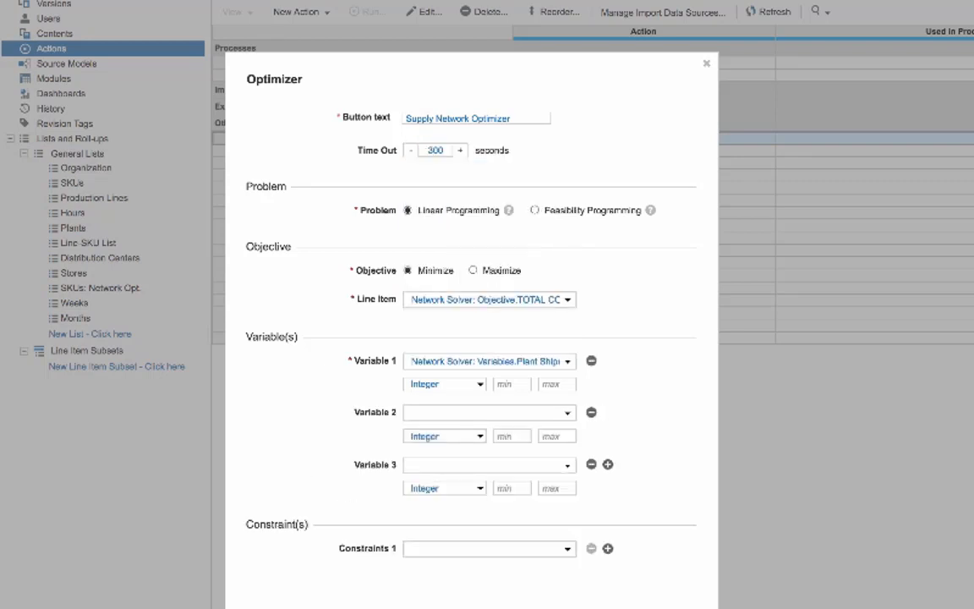
click(591, 464)
click(490, 411)
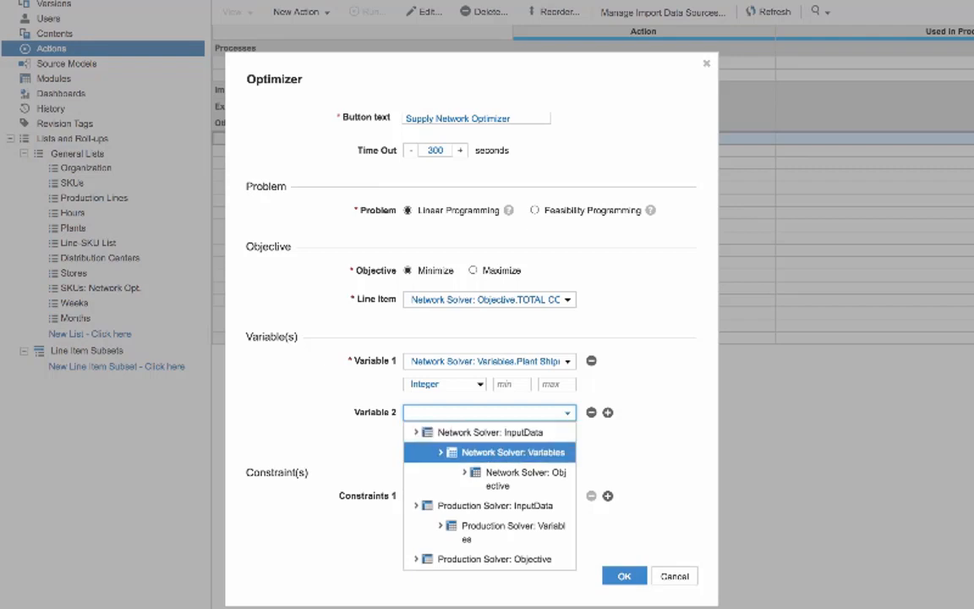
click(440, 452)
click(538, 259)
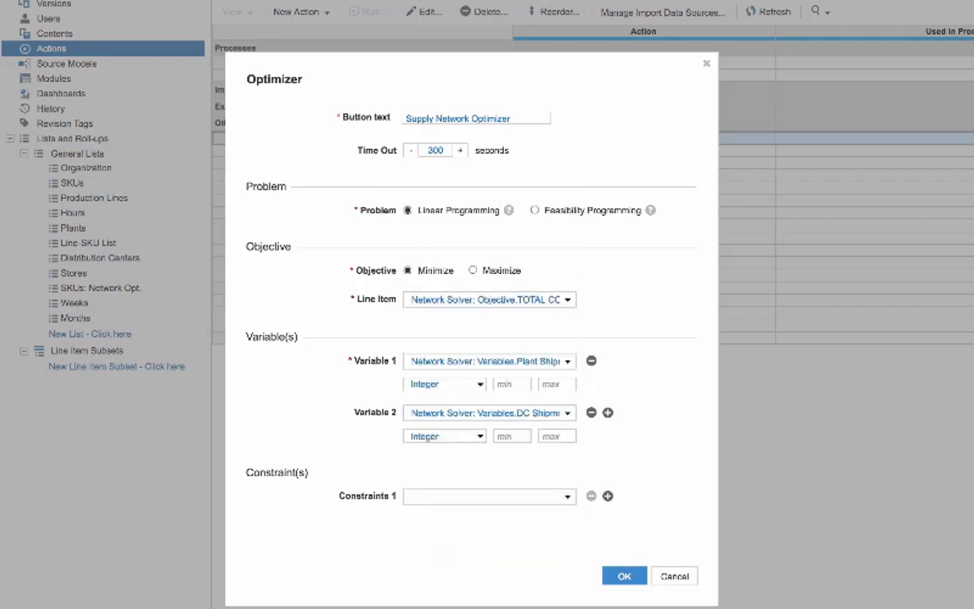
- Set the minimum value of both the Plant Shipments and DC Shipments variables to 0
click(511, 383)
text(0)
click(512, 435)
text(0)
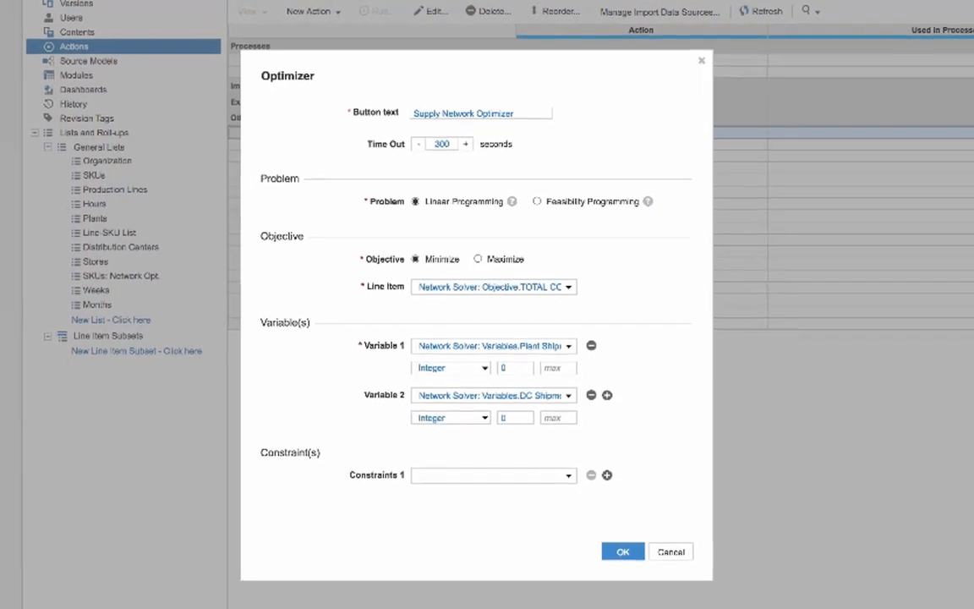
- Add C1: Demand and C2: Plant Capacity from Network Solver: Constraints as the optimizer's first two constraints
click(504, 426)
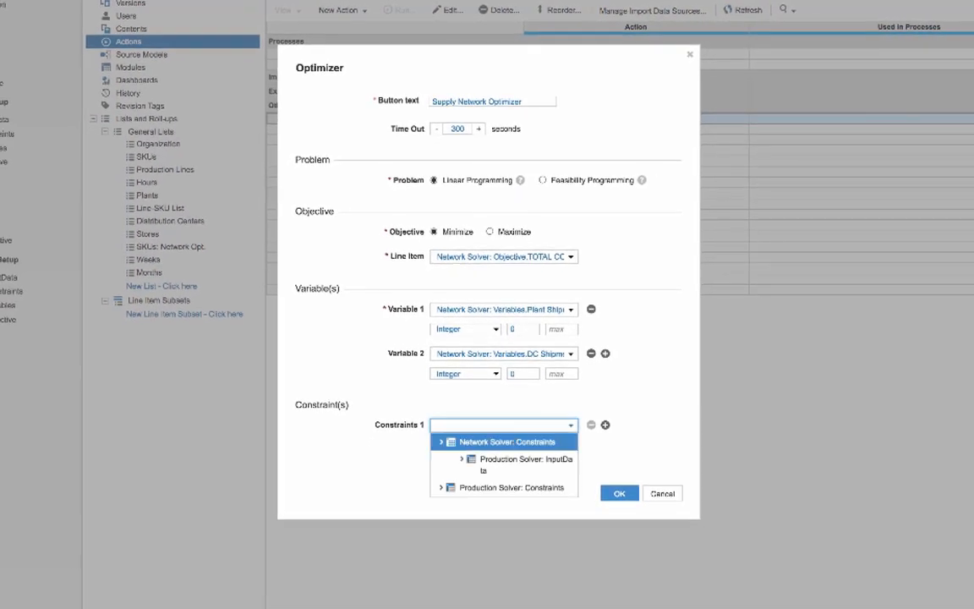
click(441, 442)
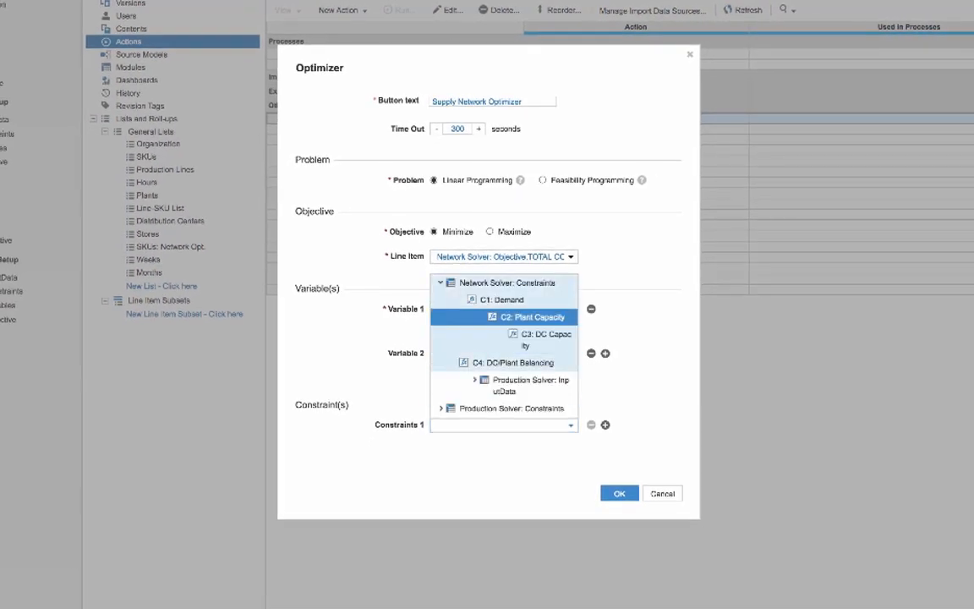
click(502, 300)
click(604, 424)
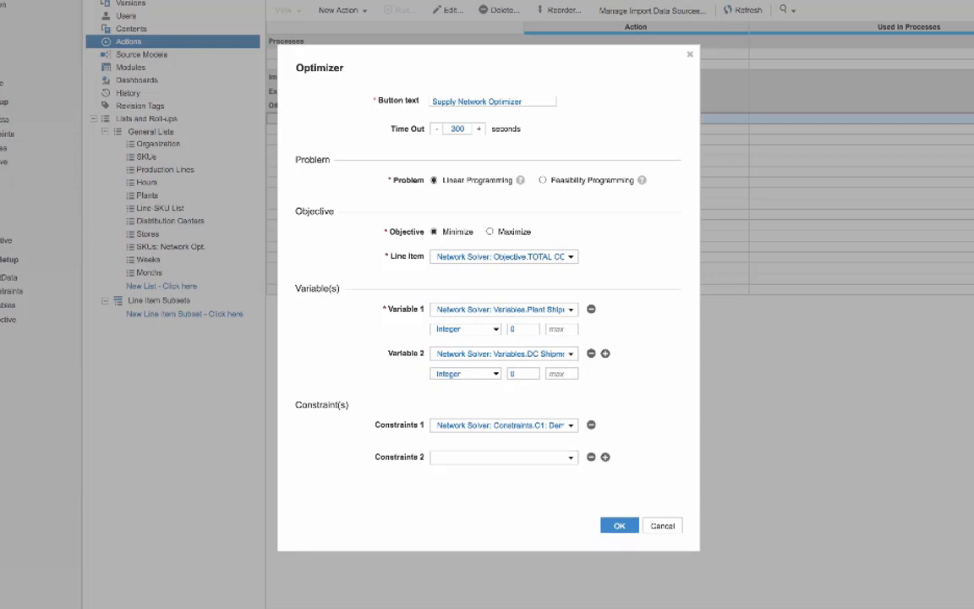
click(503, 457)
click(441, 473)
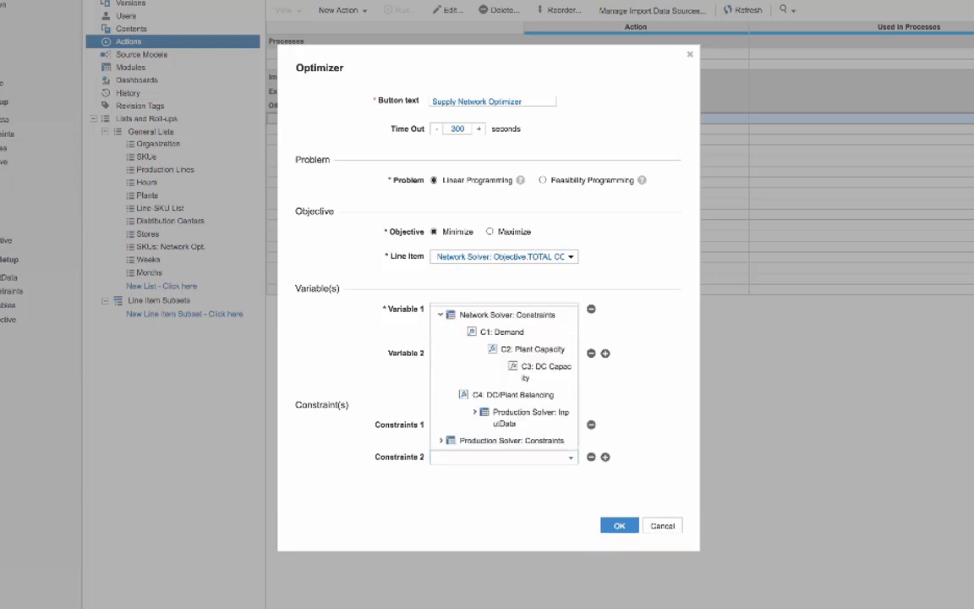
click(533, 348)
- Add C3: DC Capacity and C4: DC/Plant Balancing from Network Solver: Constraints as the third and fourth constraints
click(605, 456)
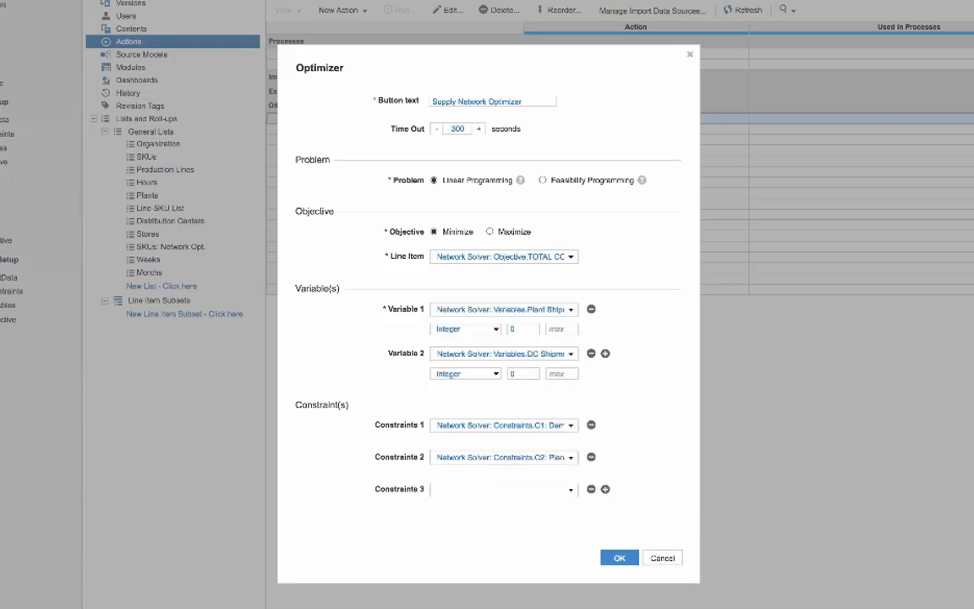
click(503, 489)
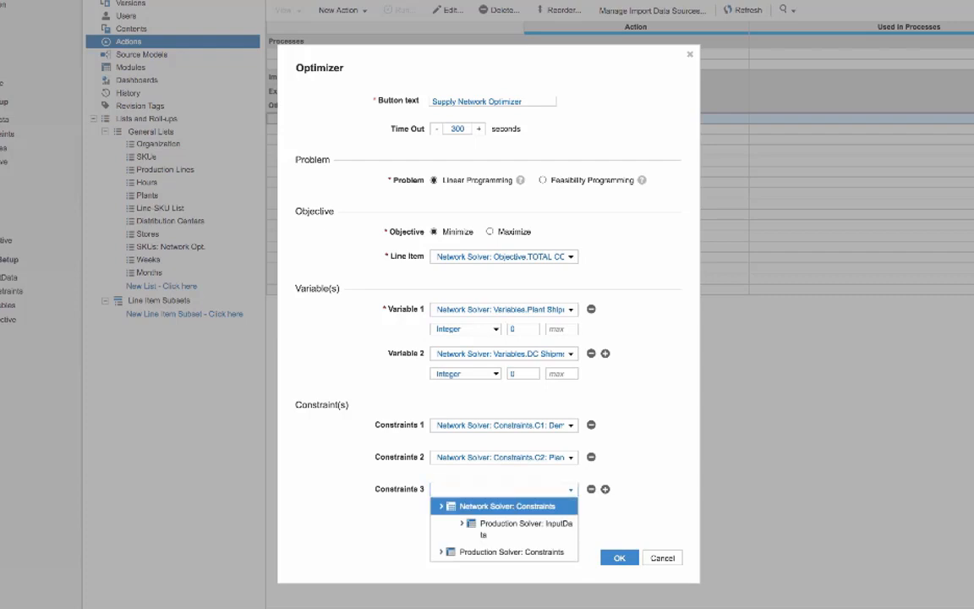
click(441, 505)
click(543, 402)
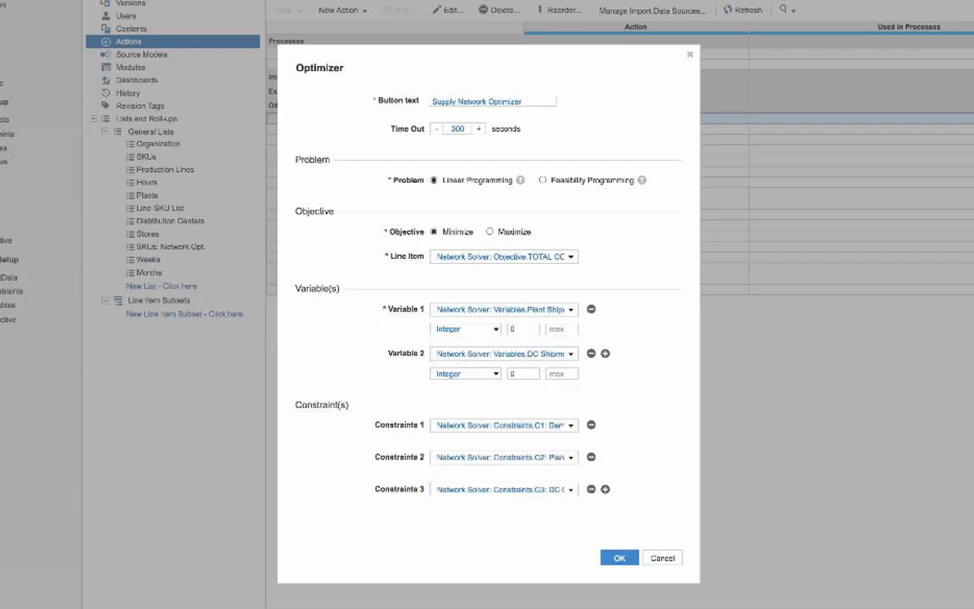
click(604, 488)
click(503, 521)
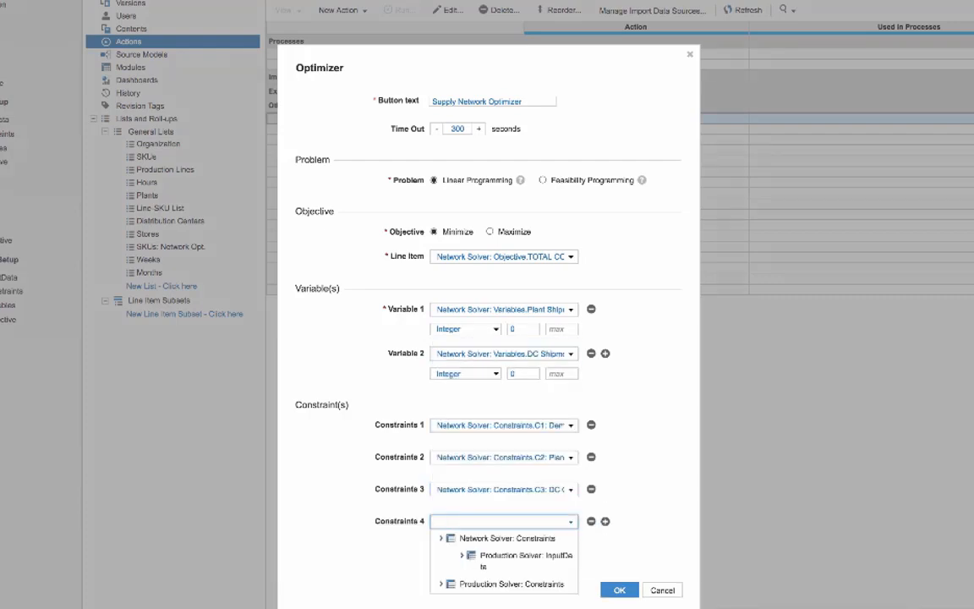
click(441, 538)
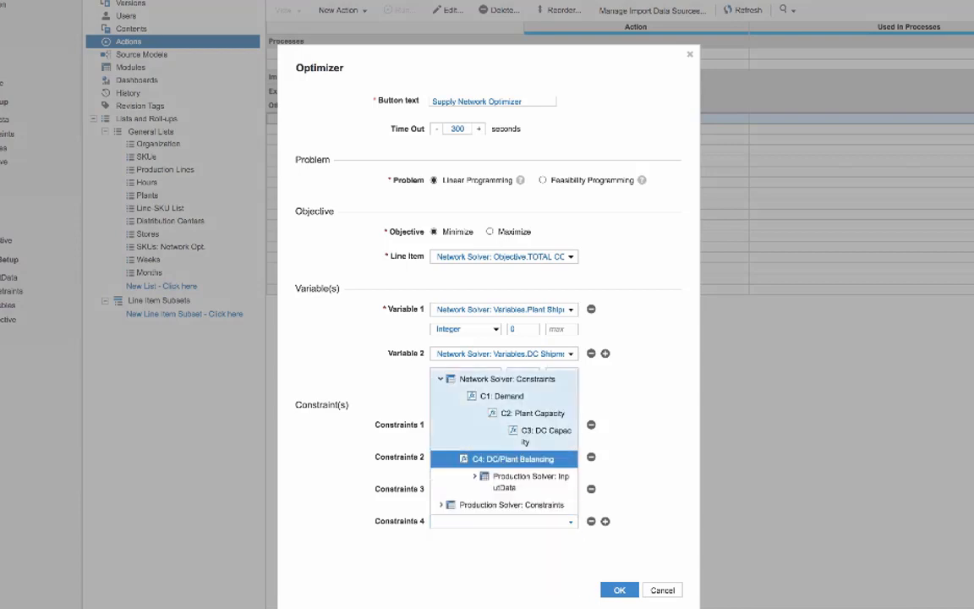
click(512, 459)
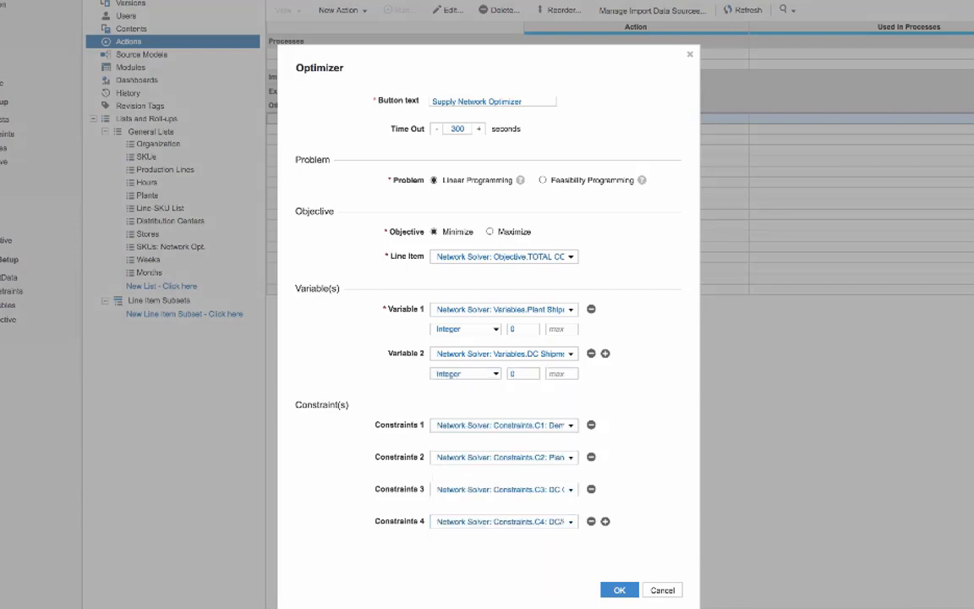
- Check the chosen constraint, variable and objective line items and save the Supply Network Optimizer action
scroll(489, 338, down, 1)
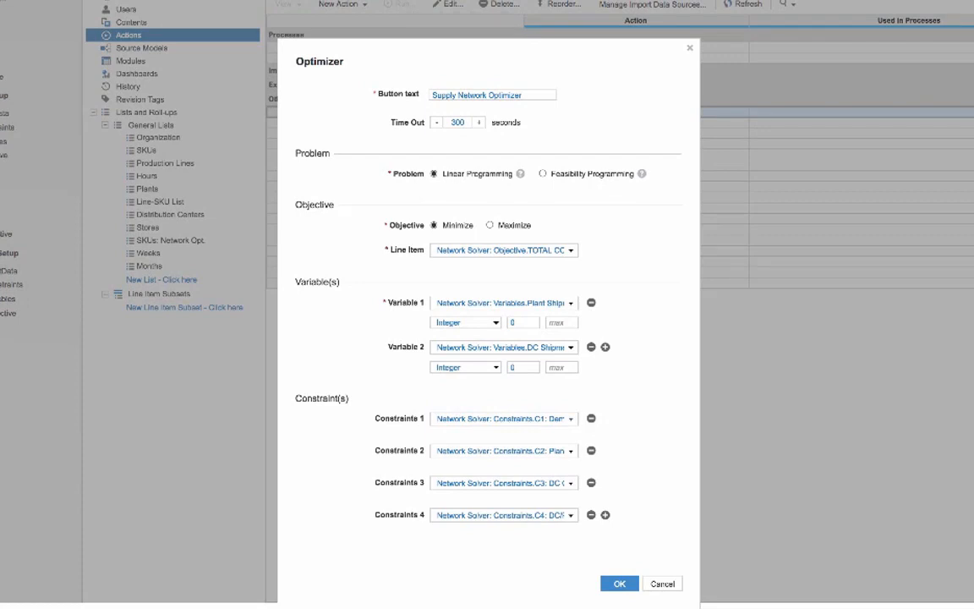
click(522, 418)
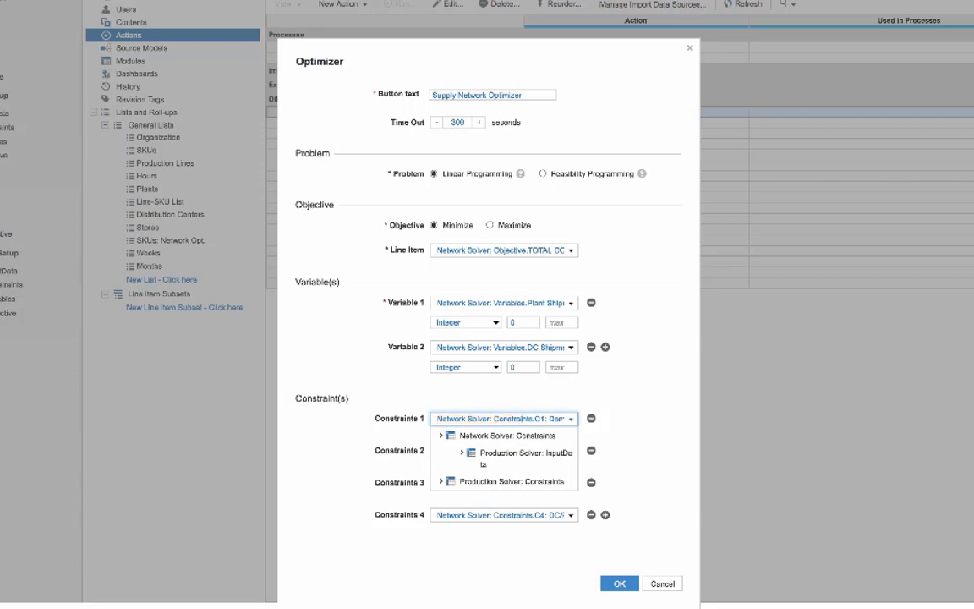
drag(436, 347, 517, 348)
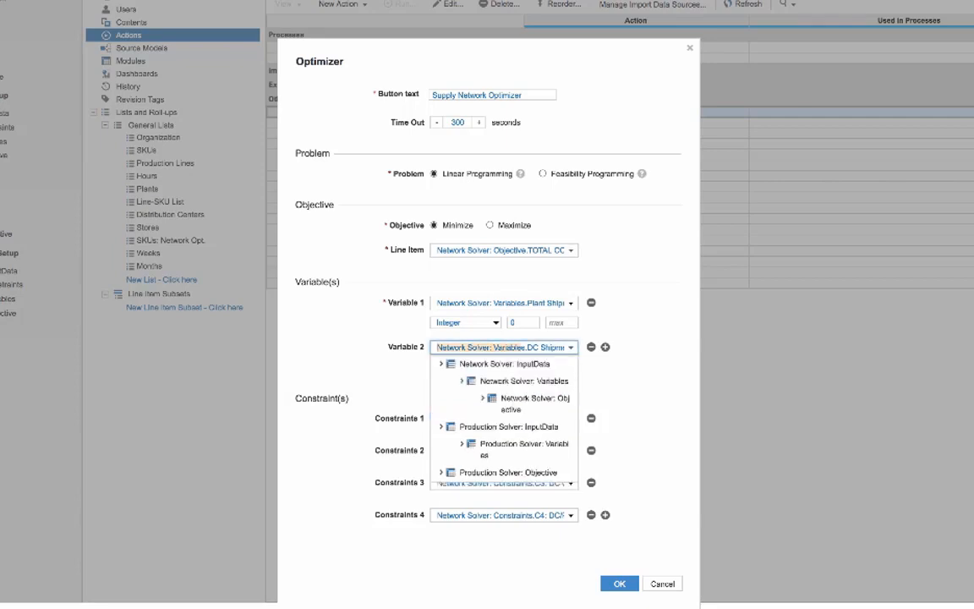
drag(436, 250, 515, 250)
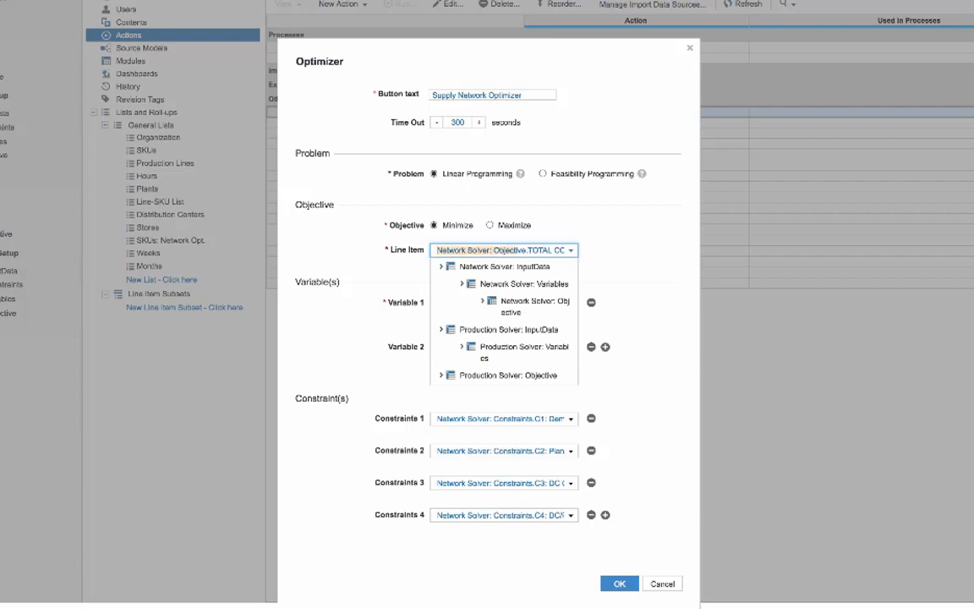
key(Escape)
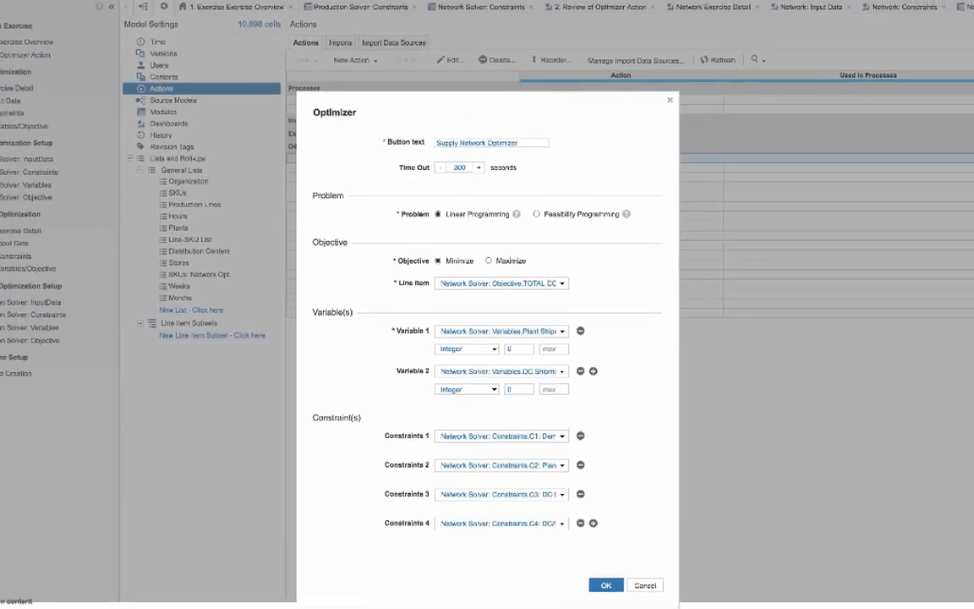
click(592, 586)
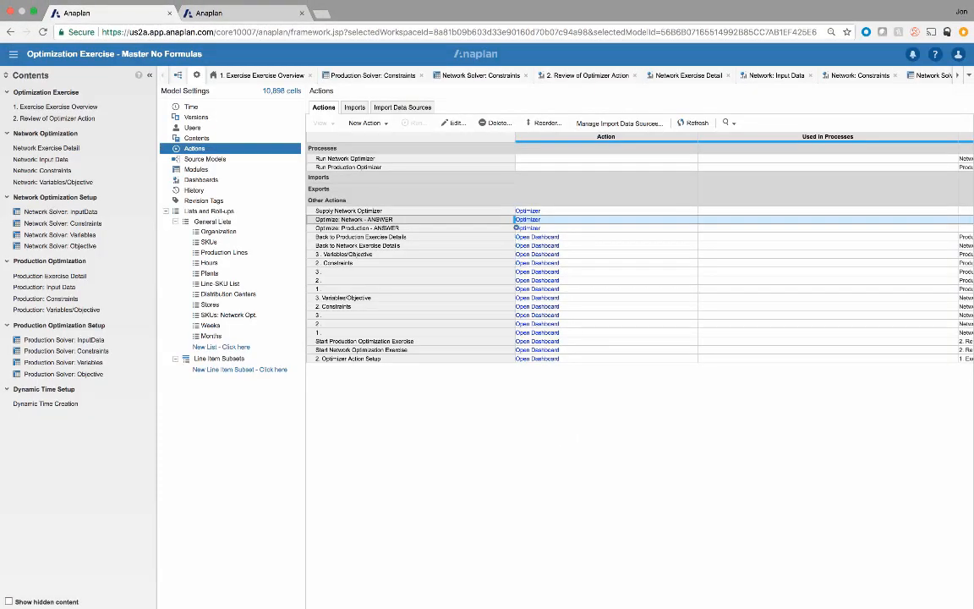
- Edit the Run Network Optimizer process so that it includes the Supply Network Optimizer action
click(516, 210)
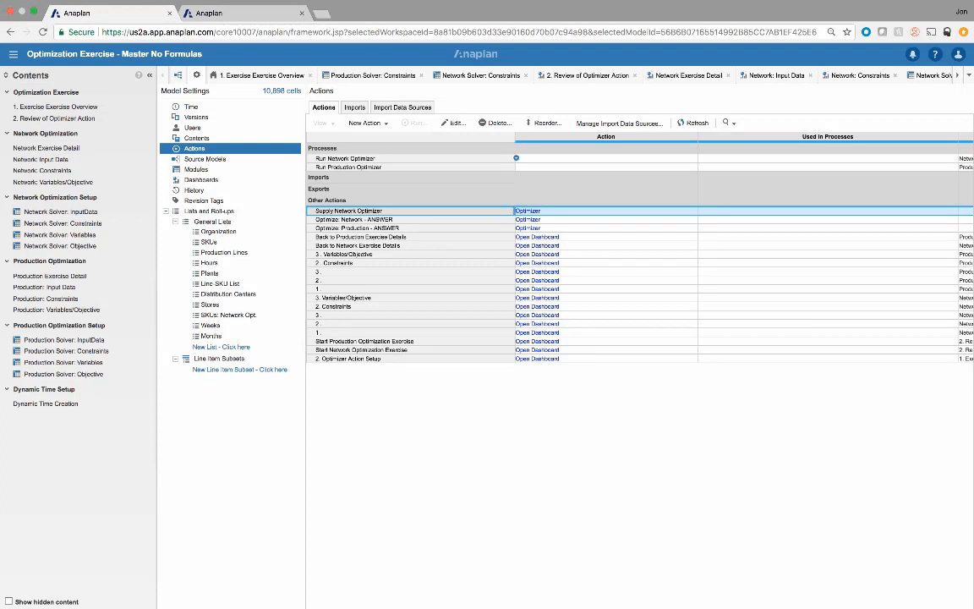
click(515, 158)
click(452, 123)
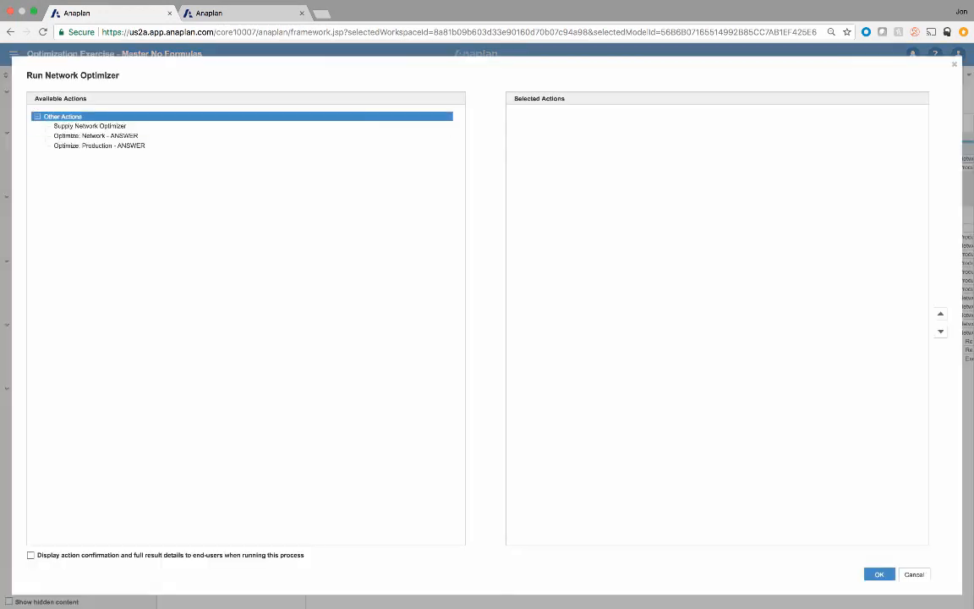
click(879, 573)
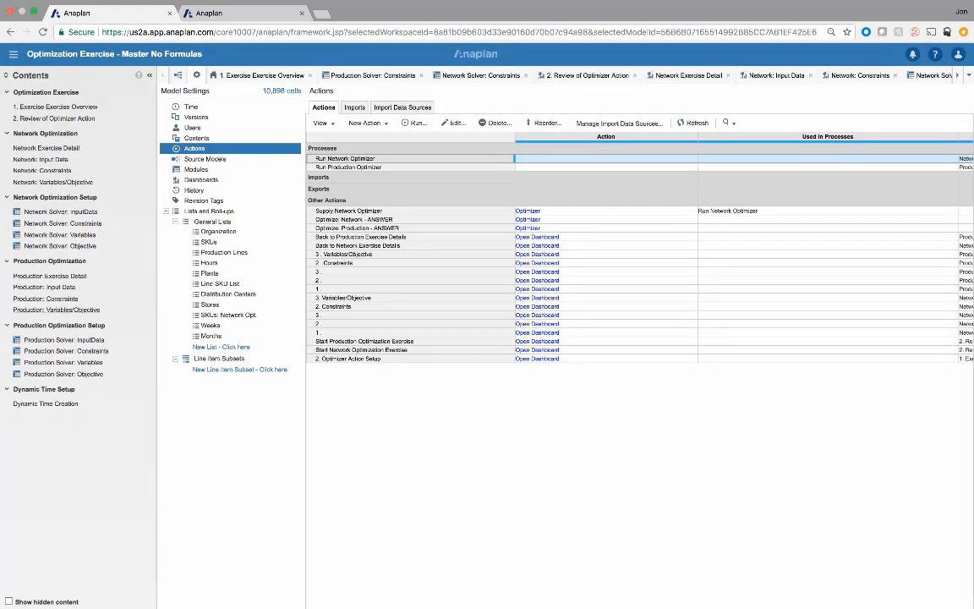
- Review the Network: Variables/Objective dashboard and the instructions on the Production Exercise Detail dashboard
click(53, 182)
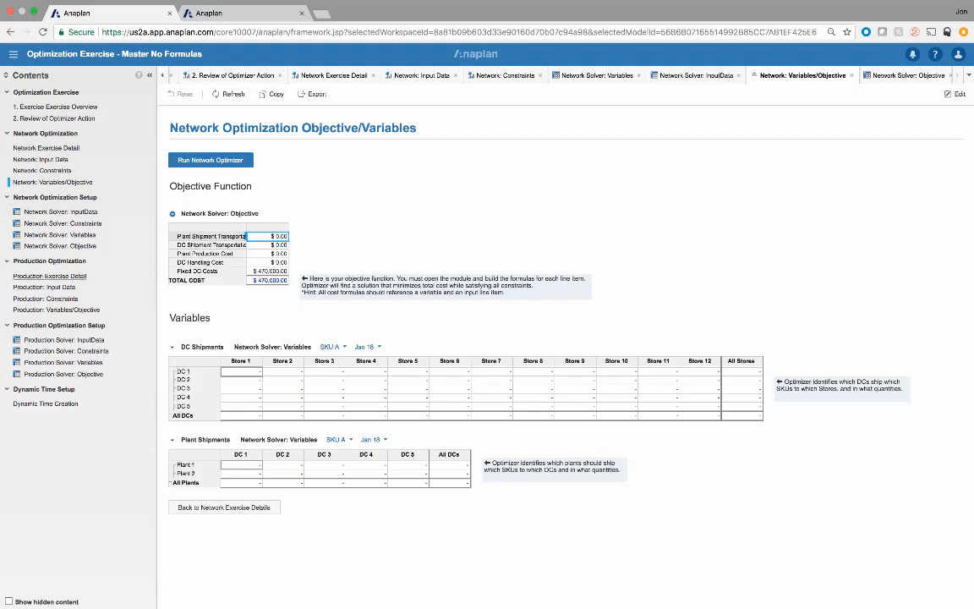
click(49, 276)
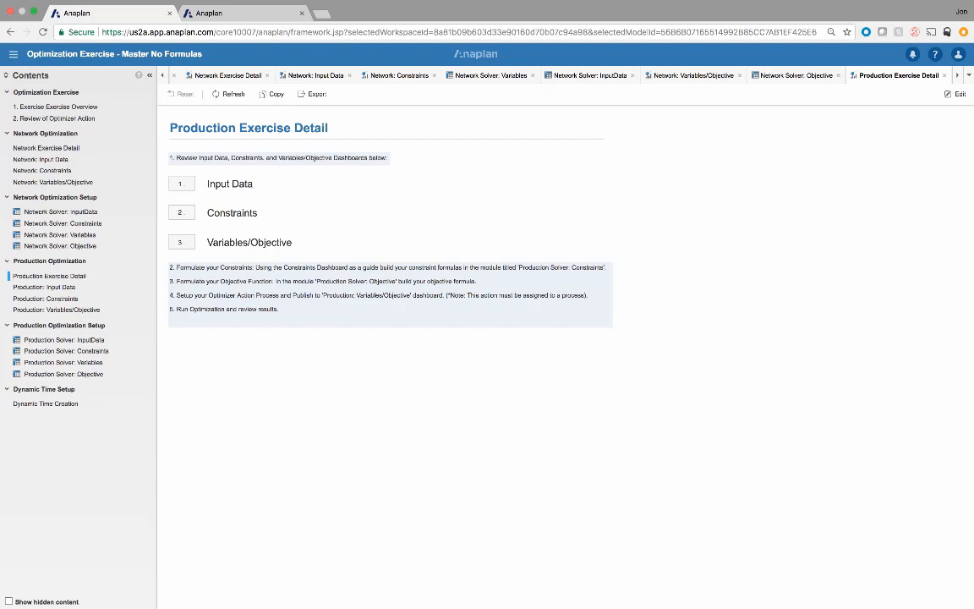
- Open the Production: Input Data dashboard and examine its labor and piece costs, demand, line capacity, run rates and SKU-line compatibility
click(180, 183)
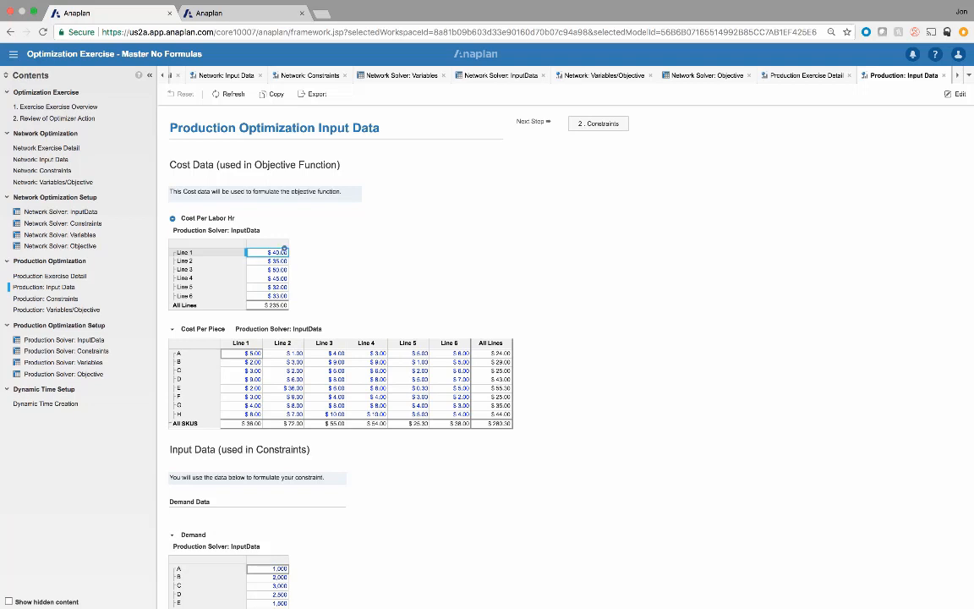
key(shift+Down)
key(shift+Down)
key(shift+Down)
key(shift+Down)
key(shift+Down)
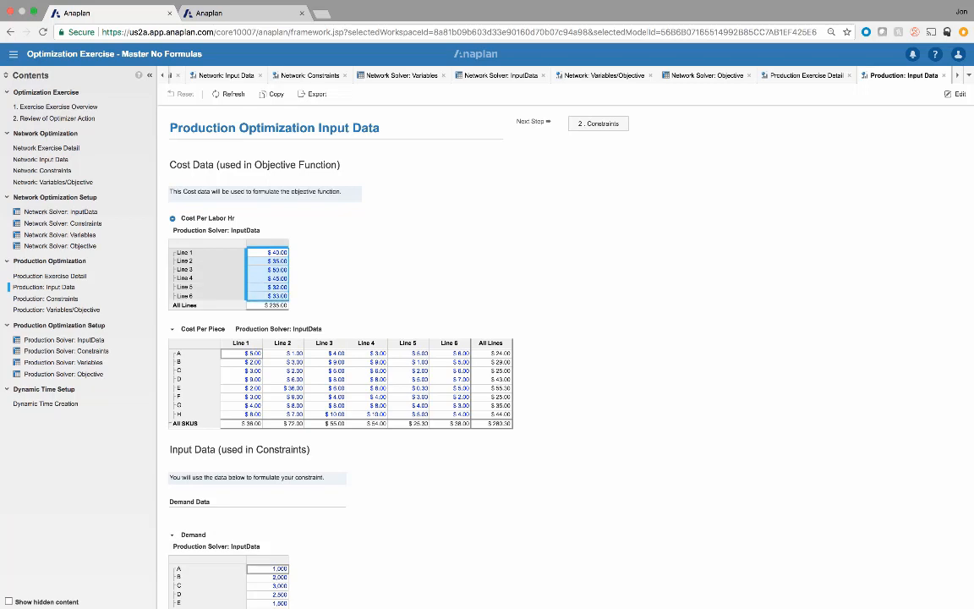
scroll(557, 338, down, 5)
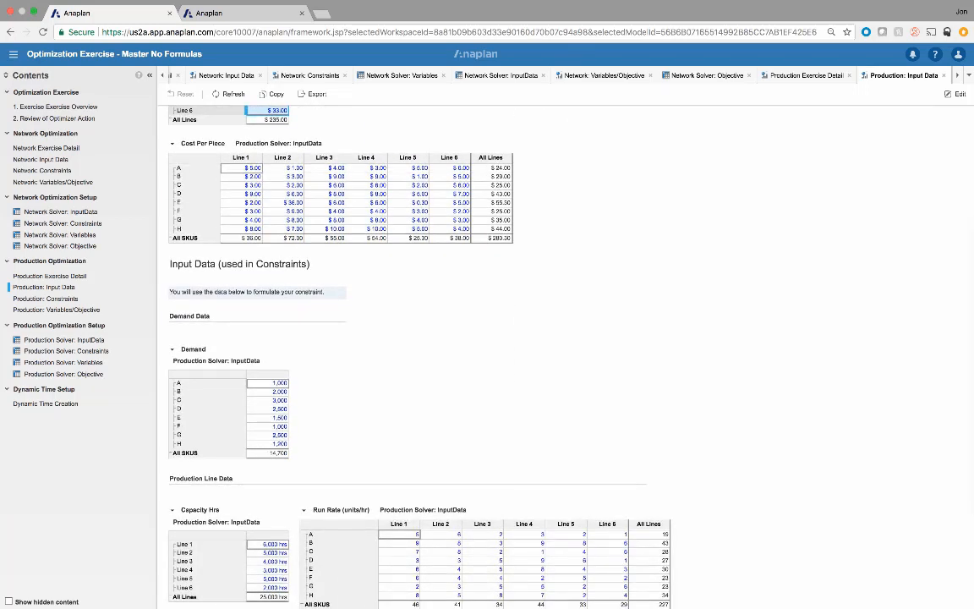
scroll(507, 338, down, 3)
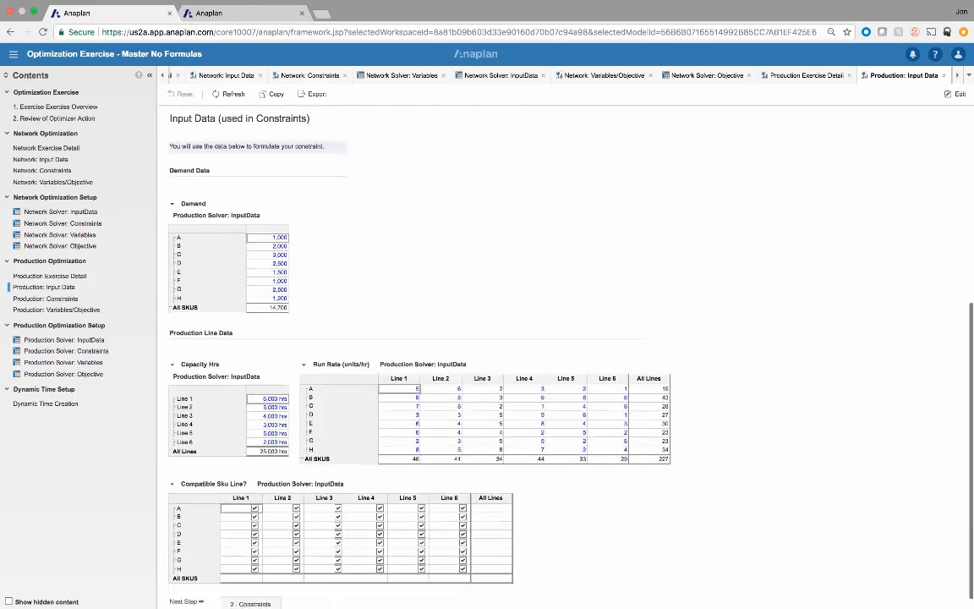
- Check the line capacity hours, open the Production: Constraints dashboard, and read its instructions and demand constraint
key(ctrl+shift+Down)
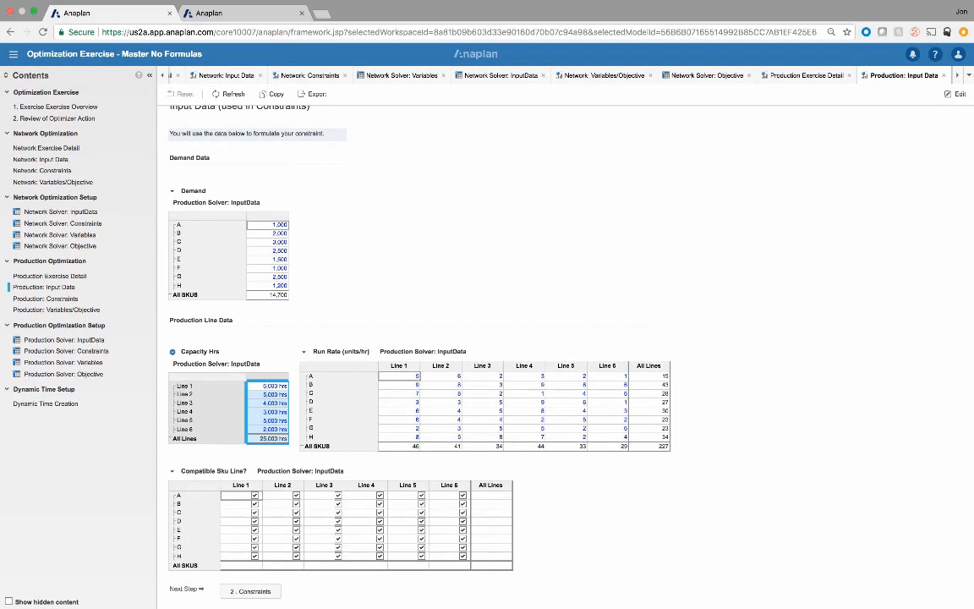
click(251, 592)
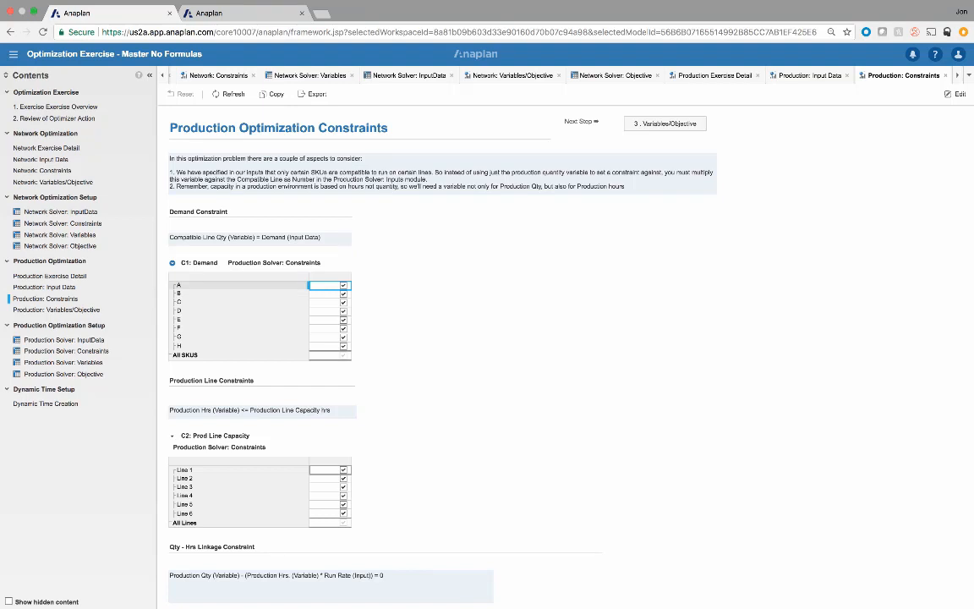
scroll(514, 338, down, 2)
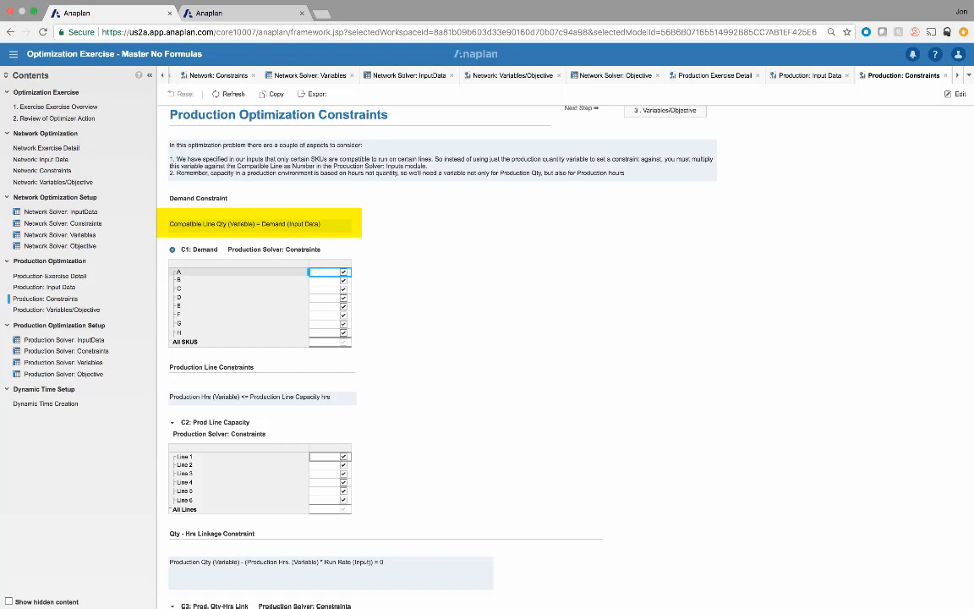
- Open the source module of the C1: Demand grid in blueprint view and examine its line items' formats, dimensions and summary settings
right_click(183, 254)
click(217, 361)
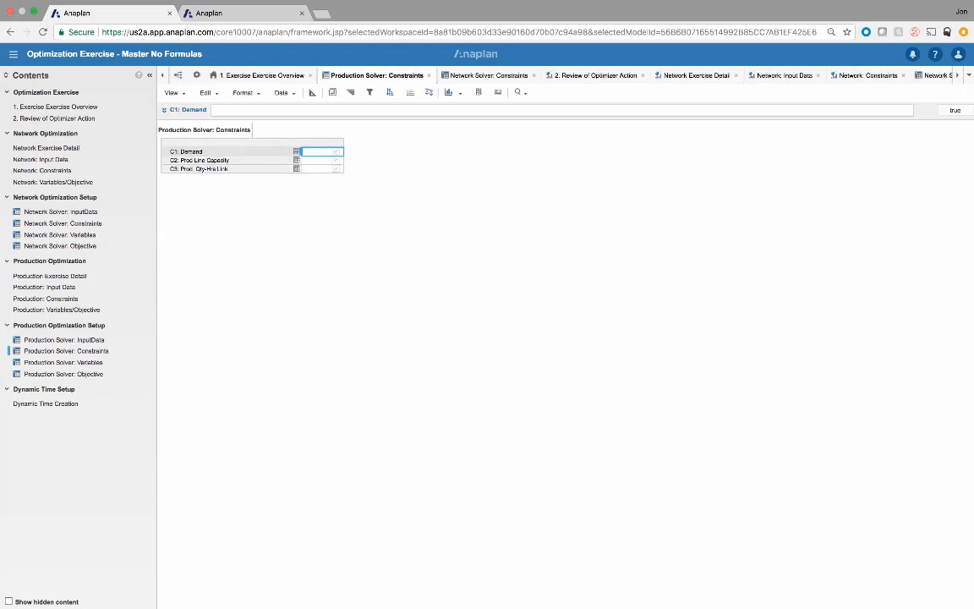
click(312, 93)
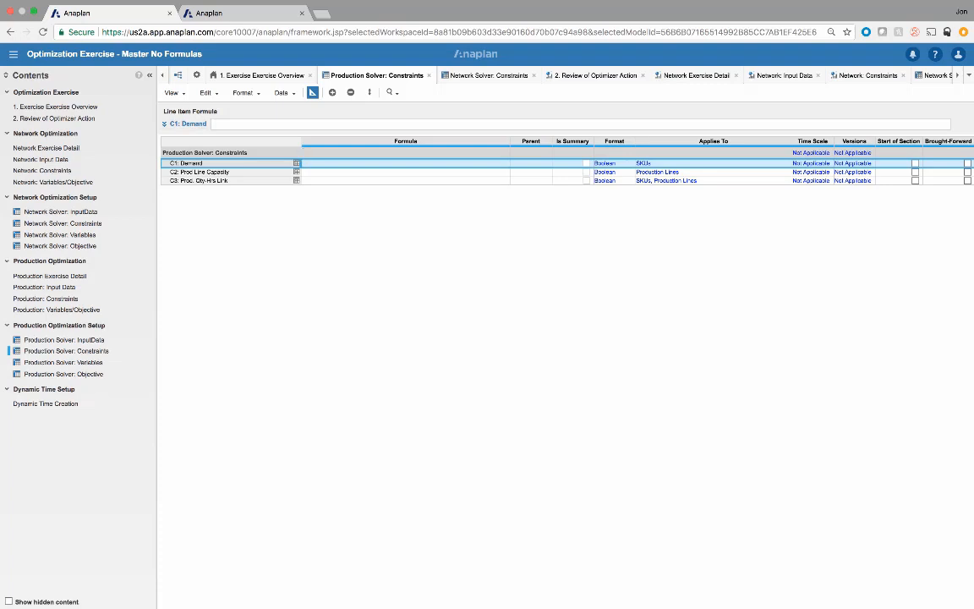
click(614, 163)
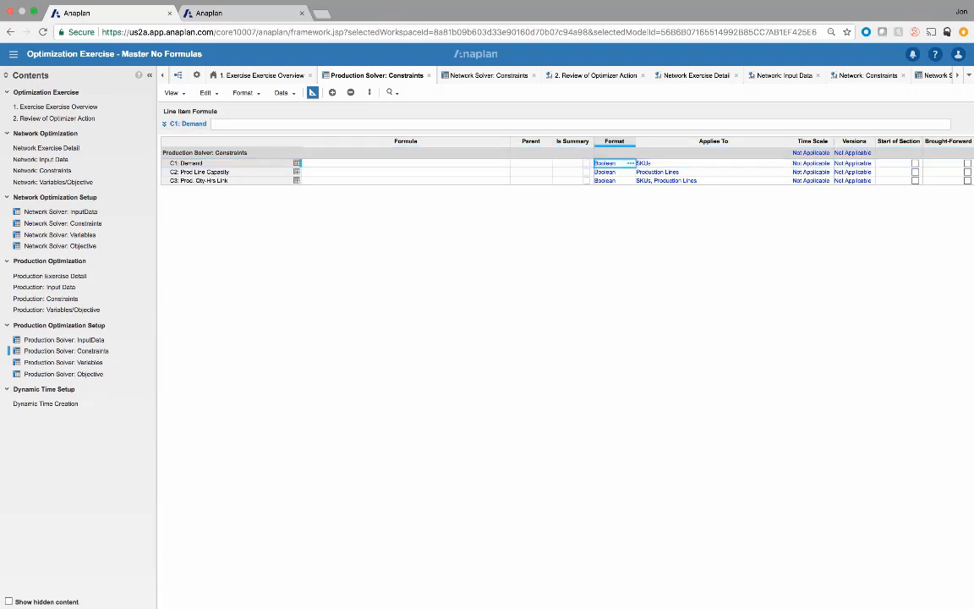
scroll(564, 254, right, 5)
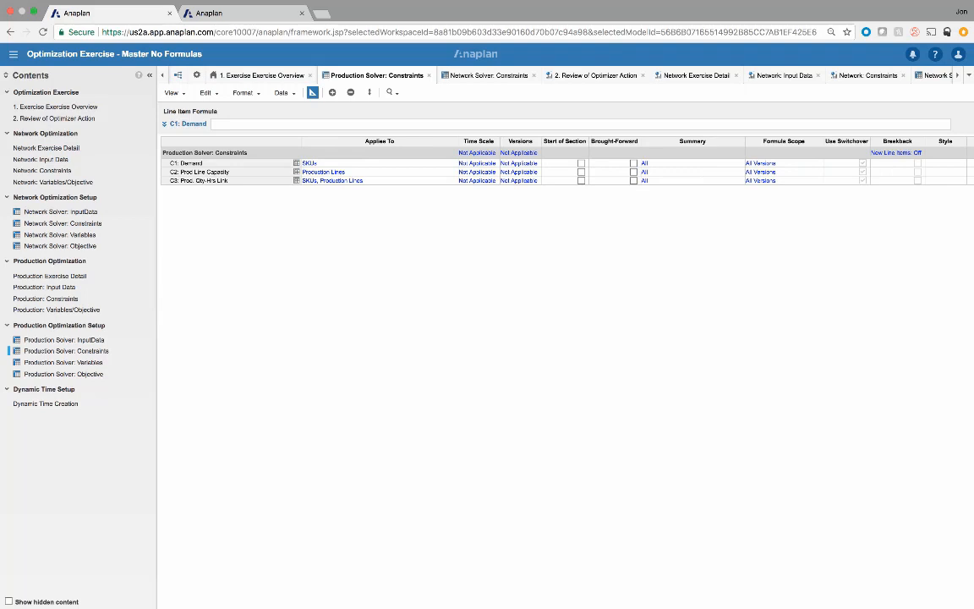
scroll(564, 253, left, 5)
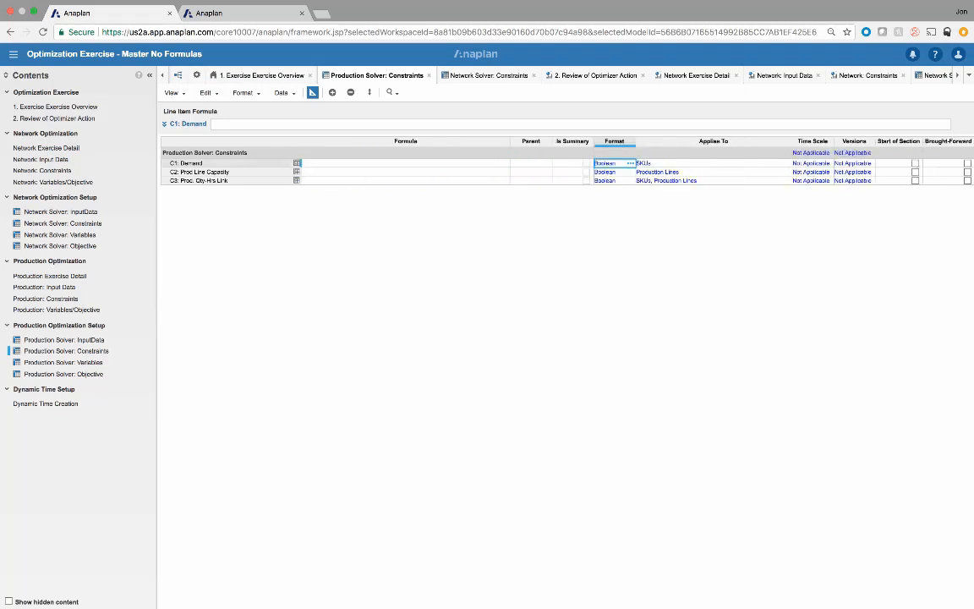
- Set the C1: Demand formula to 'Production Solver: Variables'.Compatible Line Qty = 'Production Solver: InputData'.Demand, referencing both modules' line items
click(406, 163)
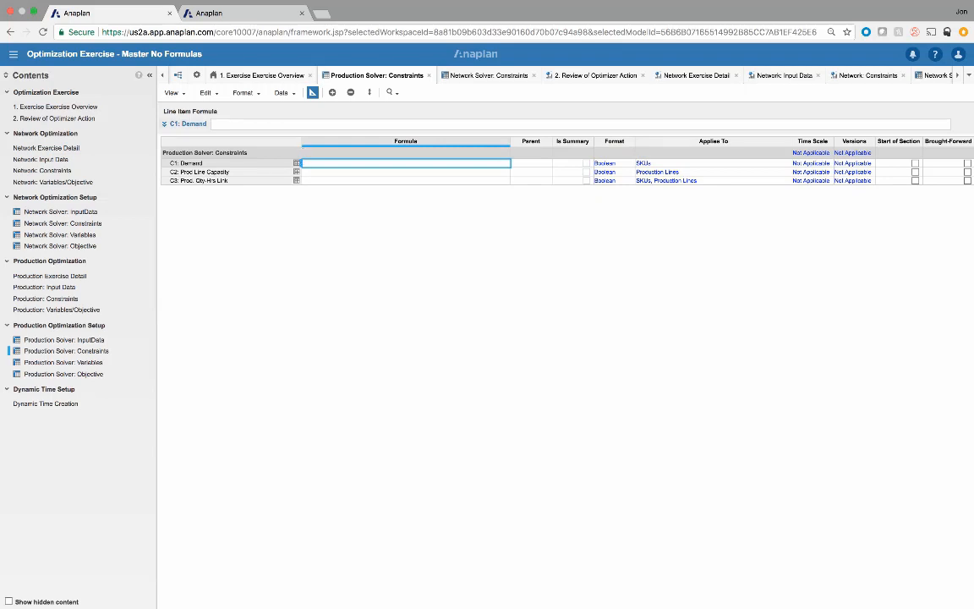
click(297, 163)
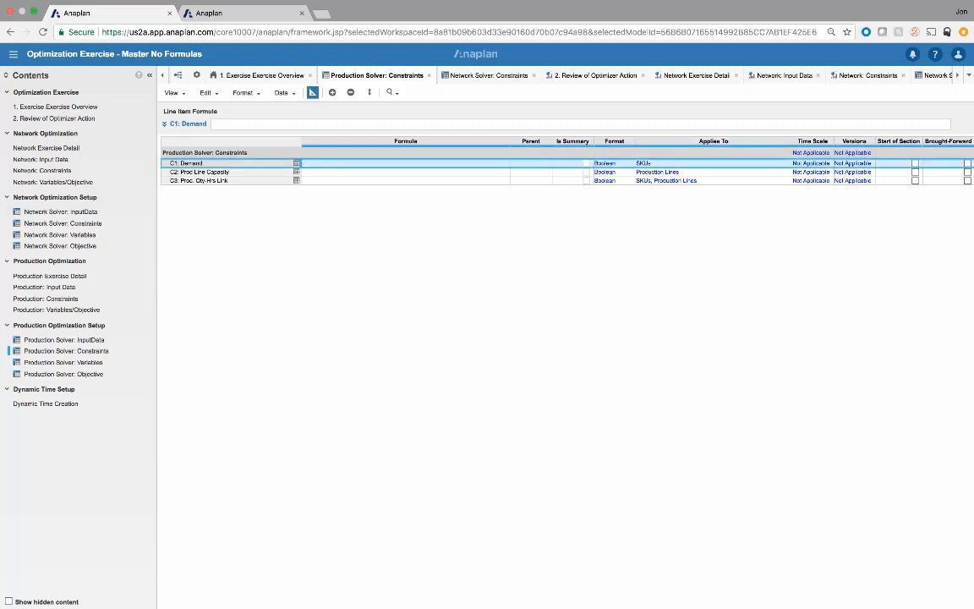
click(216, 125)
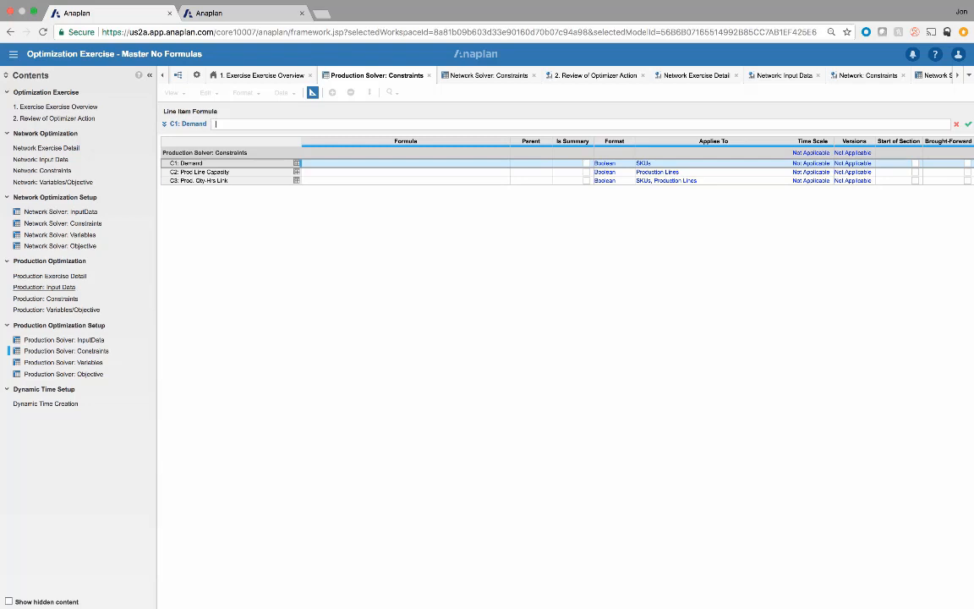
click(45, 299)
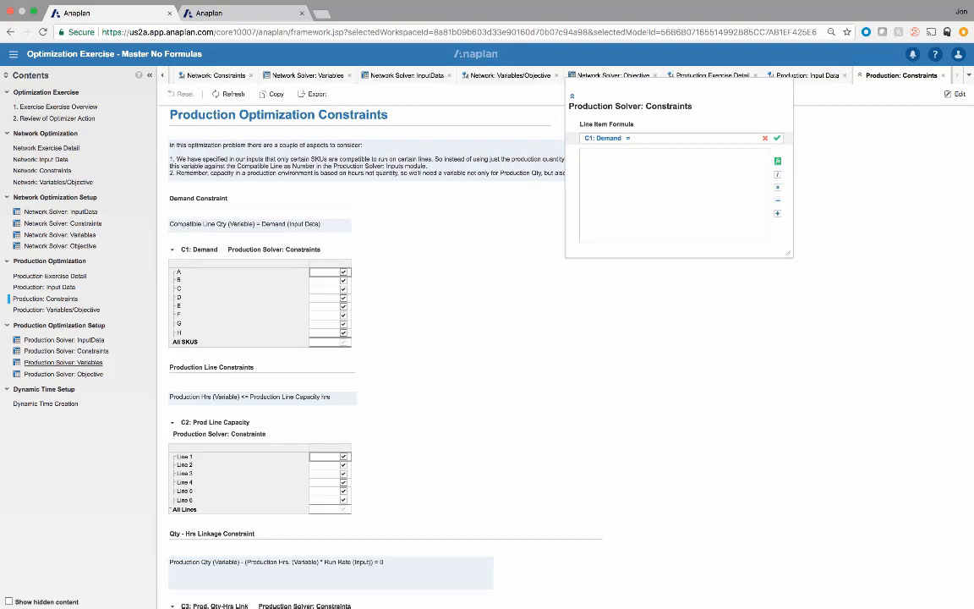
click(63, 361)
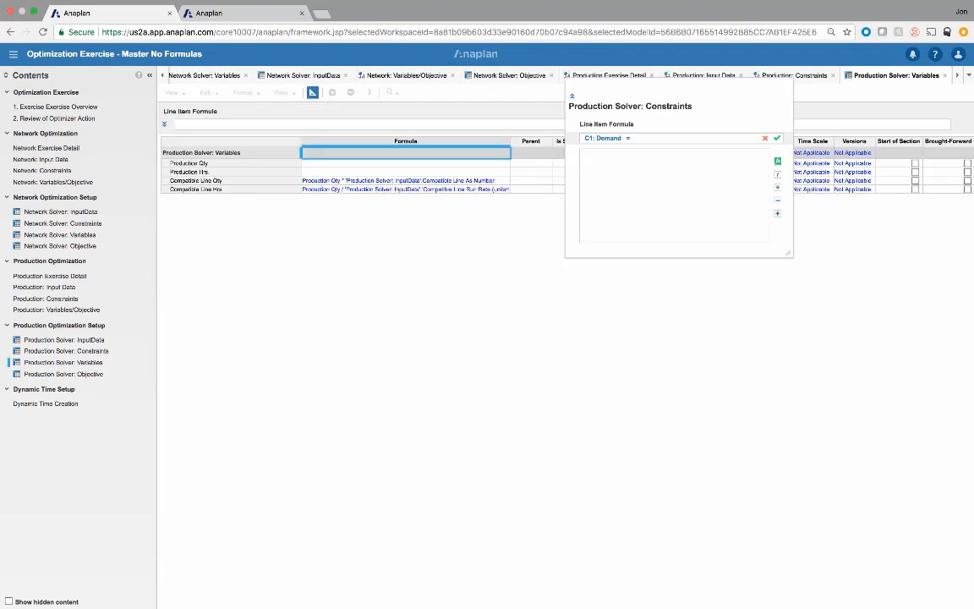
click(301, 180)
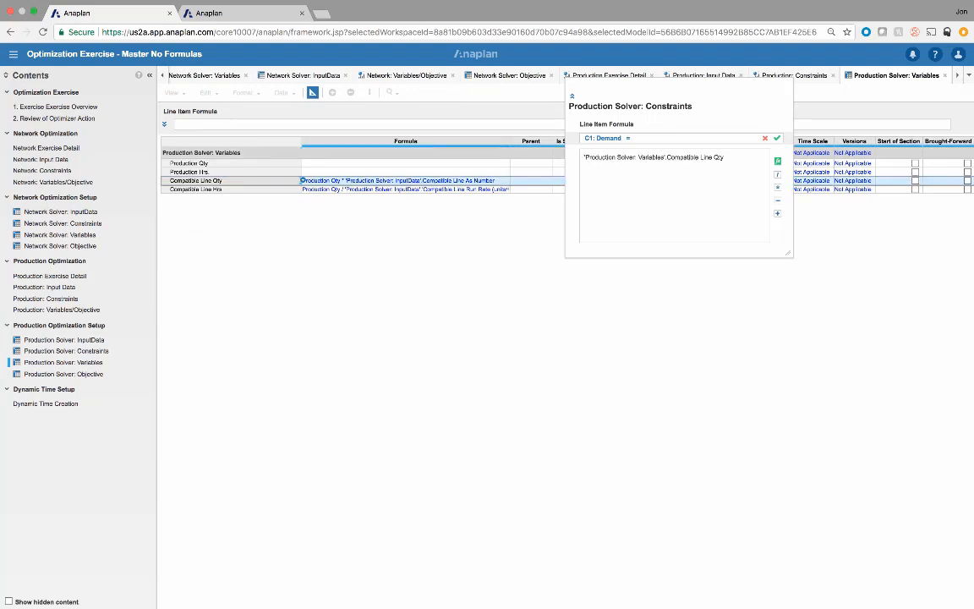
text(=)
click(45, 298)
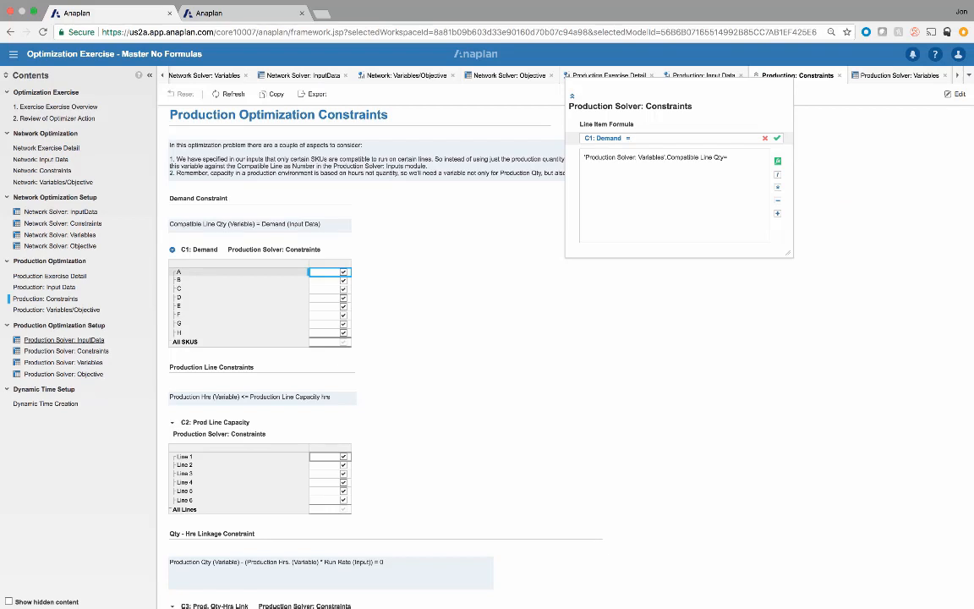
click(65, 340)
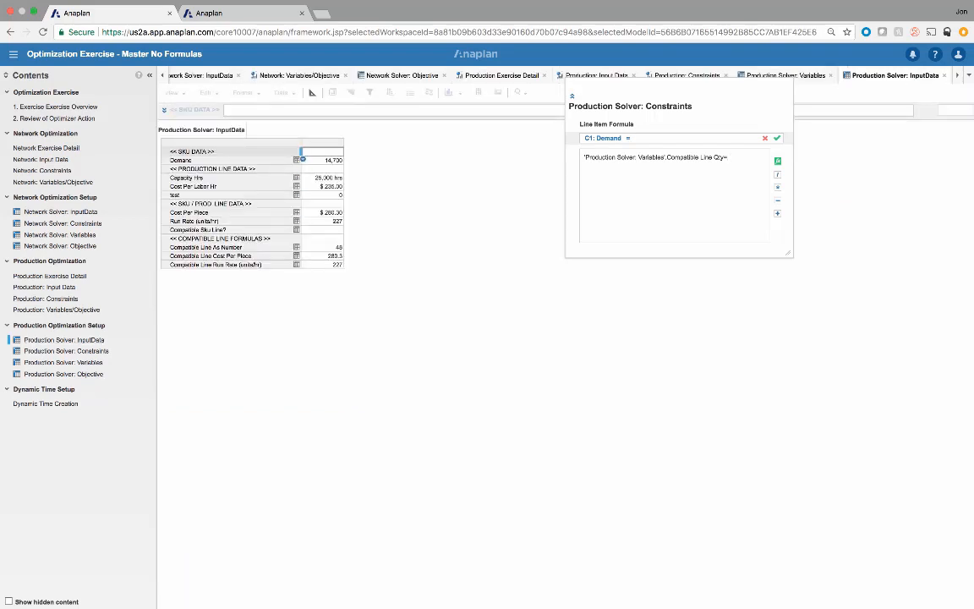
click(303, 159)
key(Return)
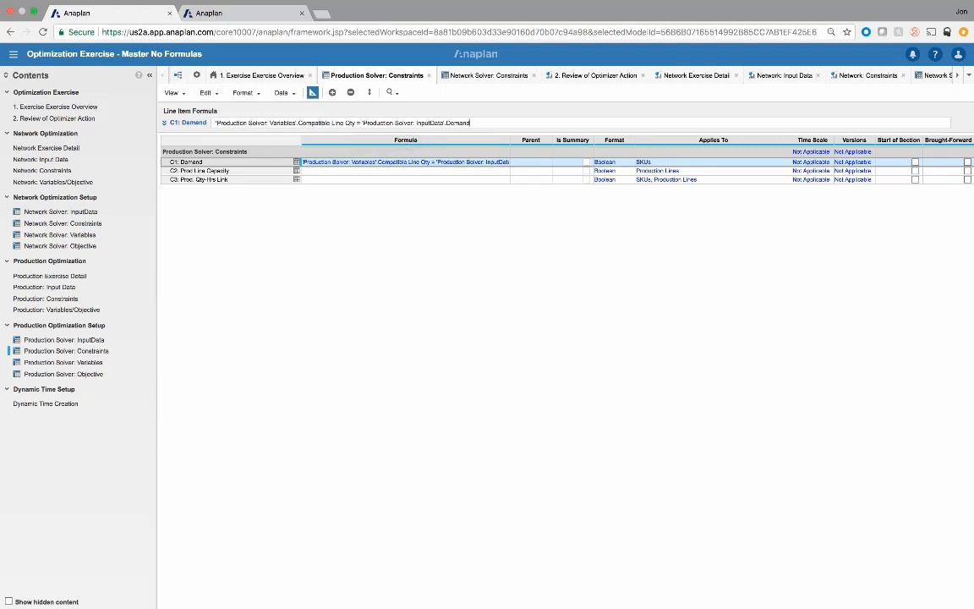
- Review the line capacity and quantity-hours linkage constraints on the Production: Constraints dashboard, and open the Production: Variables/Objective dashboard
click(45, 298)
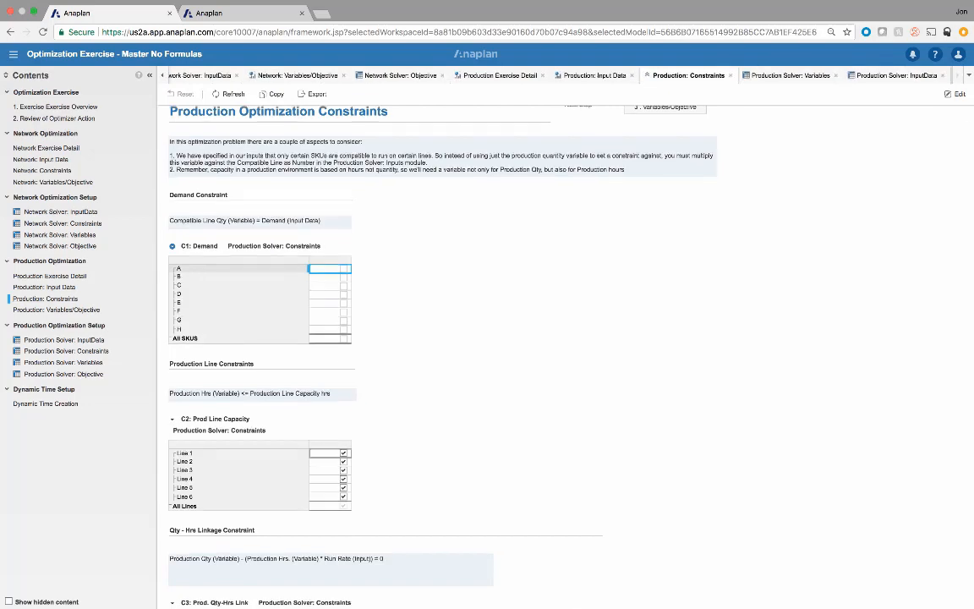
scroll(524, 355, down, 5)
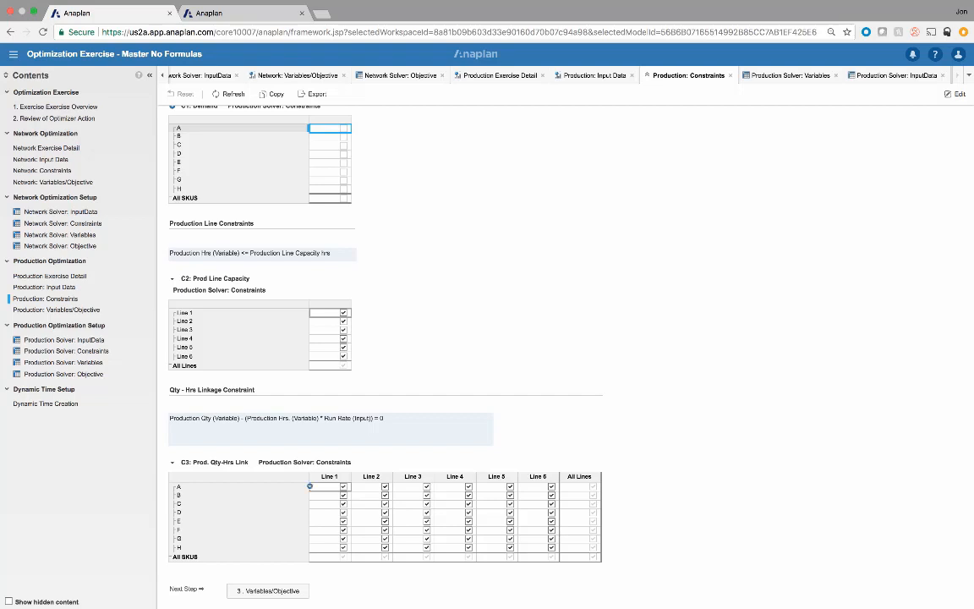
click(268, 590)
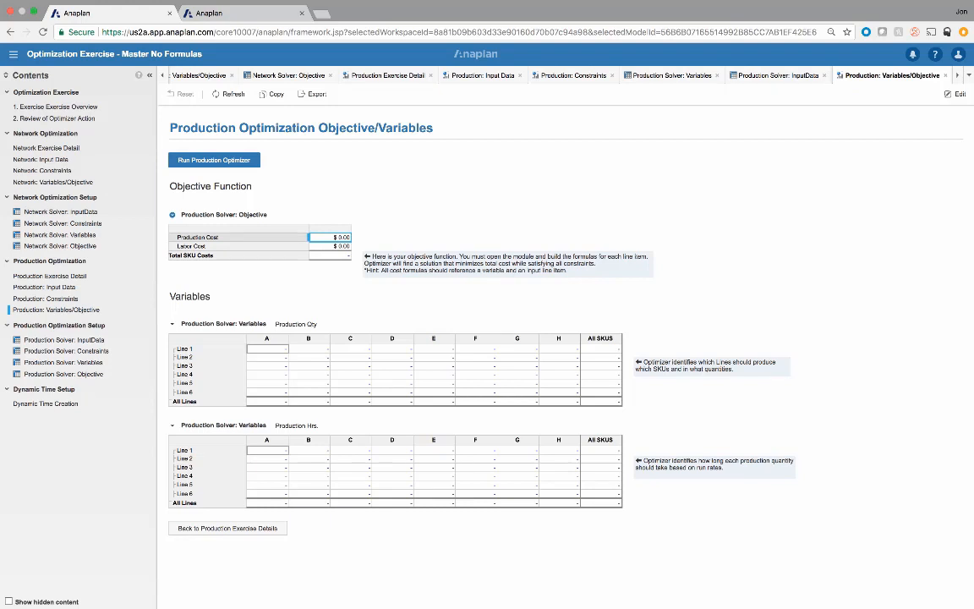
- In the Production Solver: Objective source module, set the Production Cost formula to 'Production Solver: Variables'.Production Qty * 'Production Solver: InputData'.Cost Per Piece
click(173, 214)
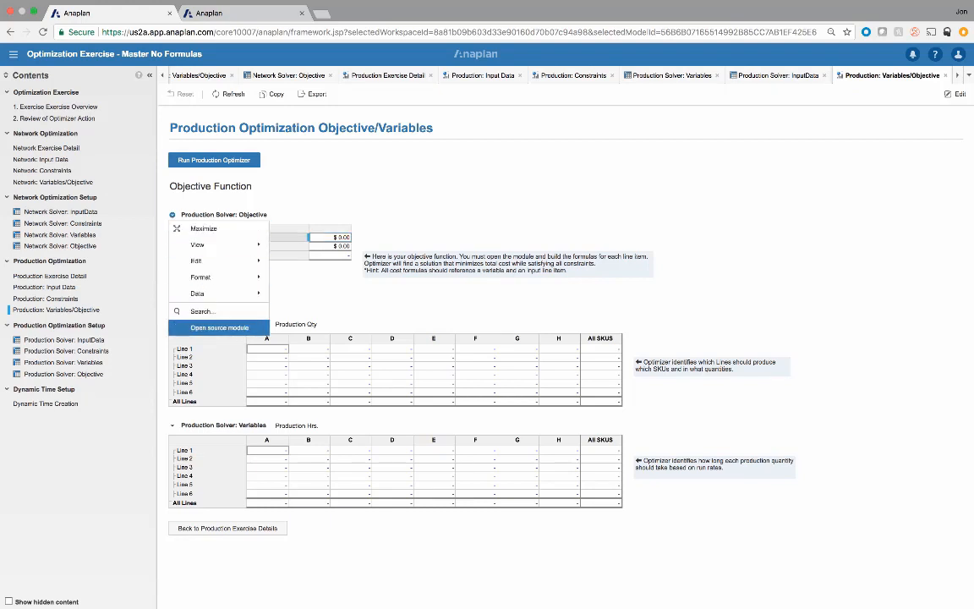
click(216, 321)
click(302, 151)
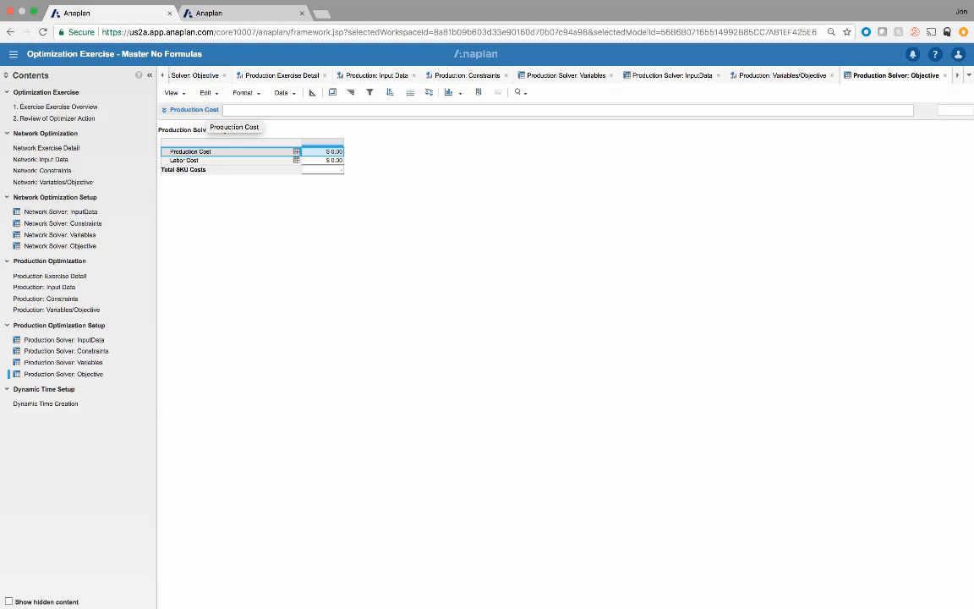
click(228, 110)
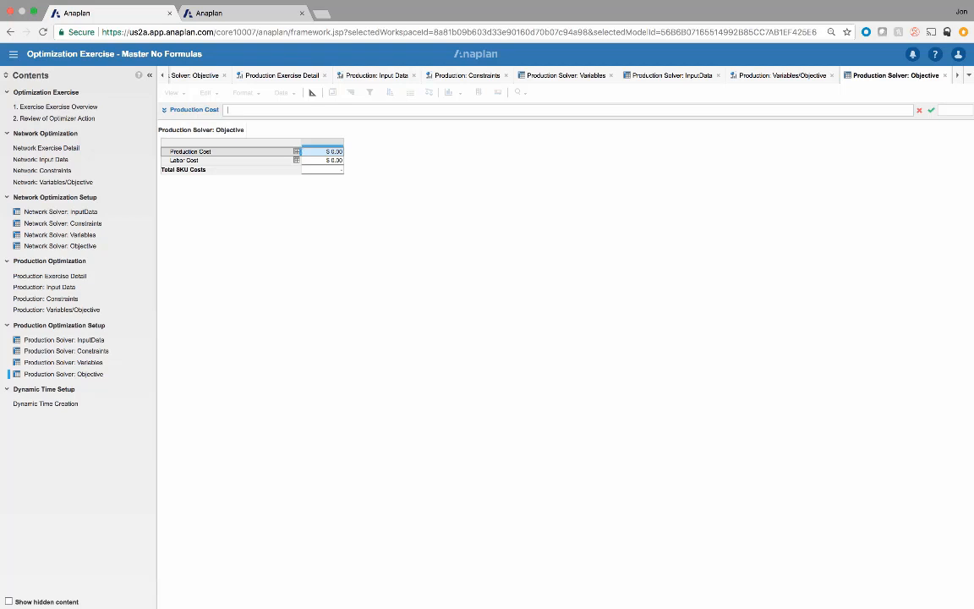
click(63, 362)
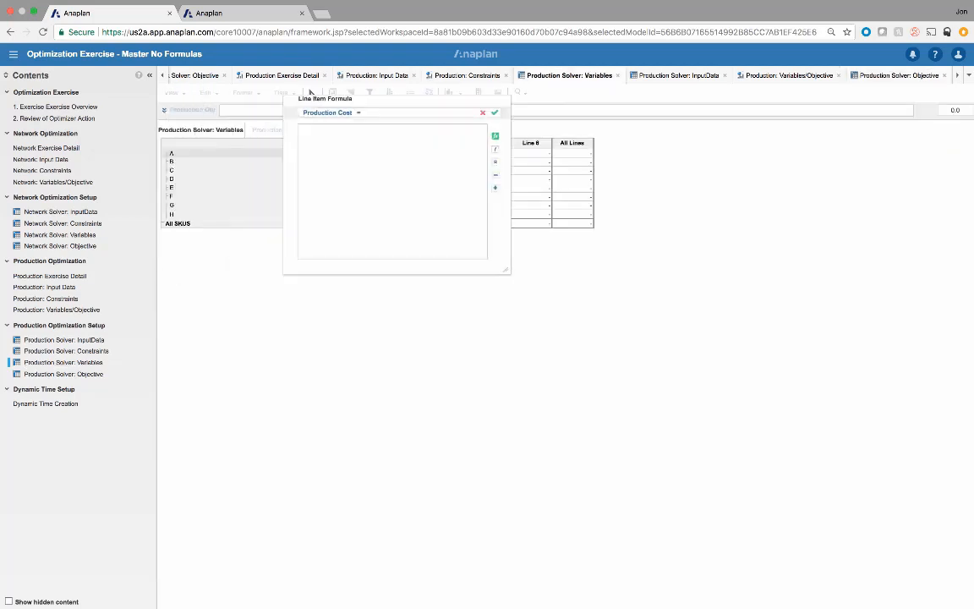
click(312, 92)
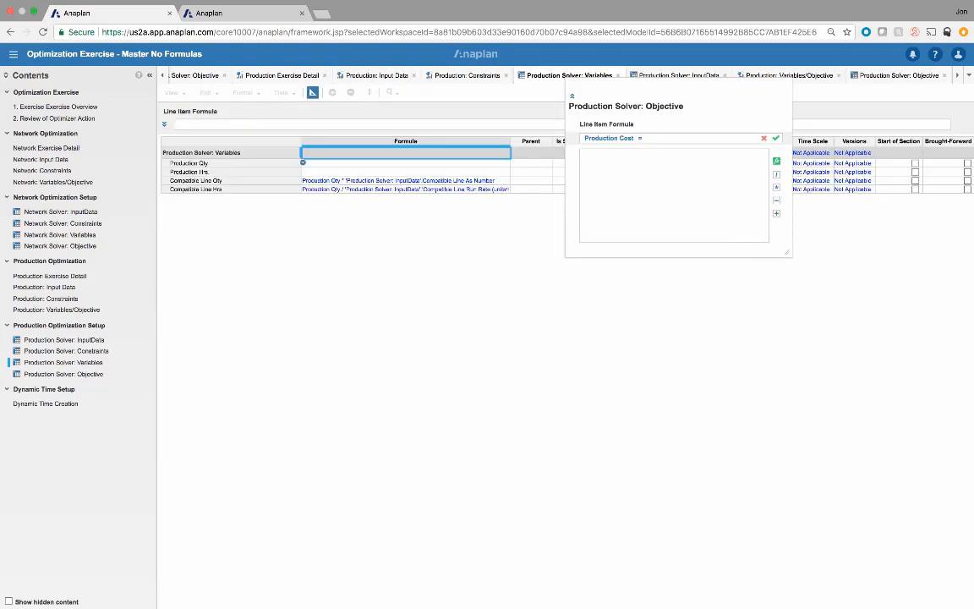
click(302, 162)
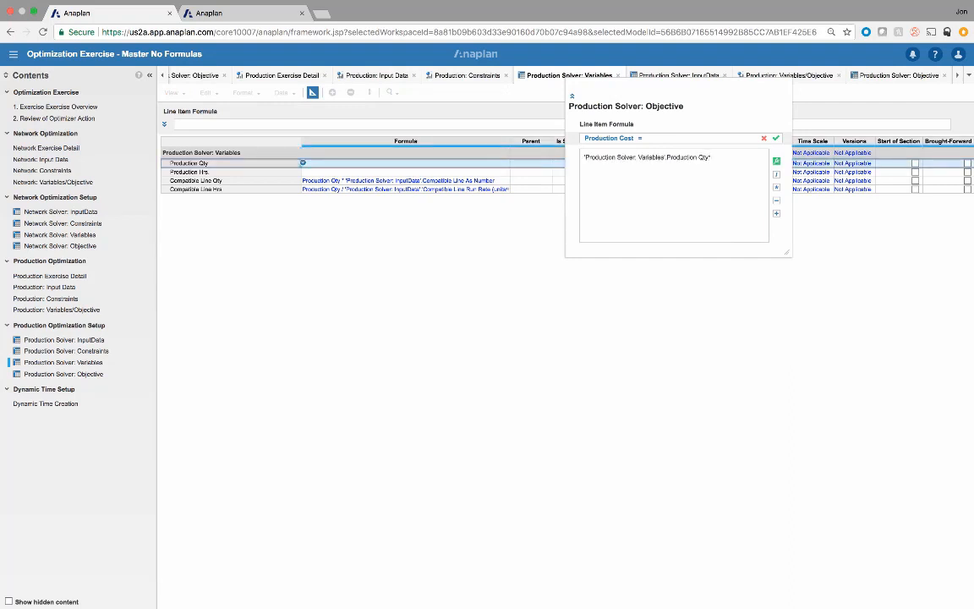
click(63, 339)
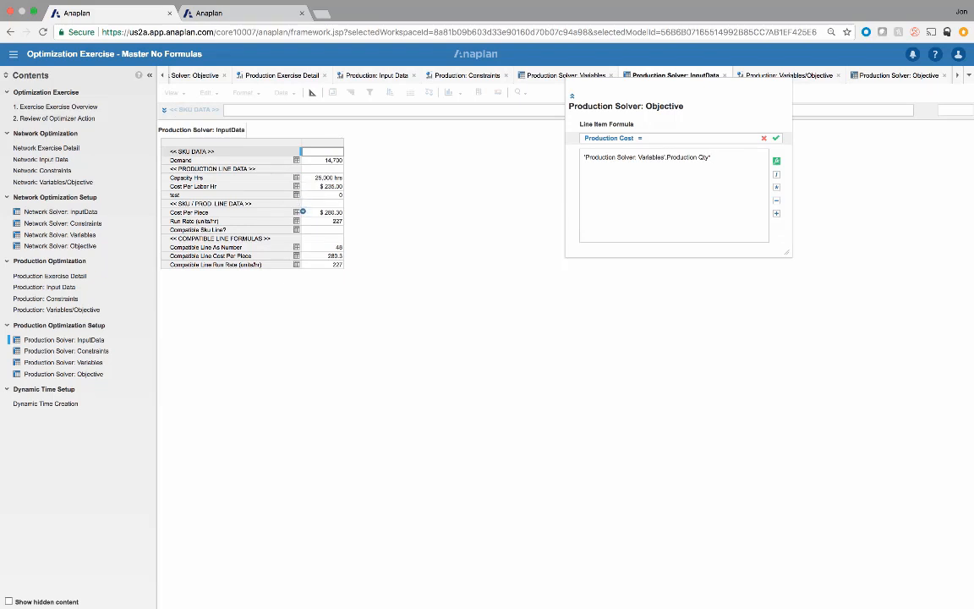
text(*)
click(303, 211)
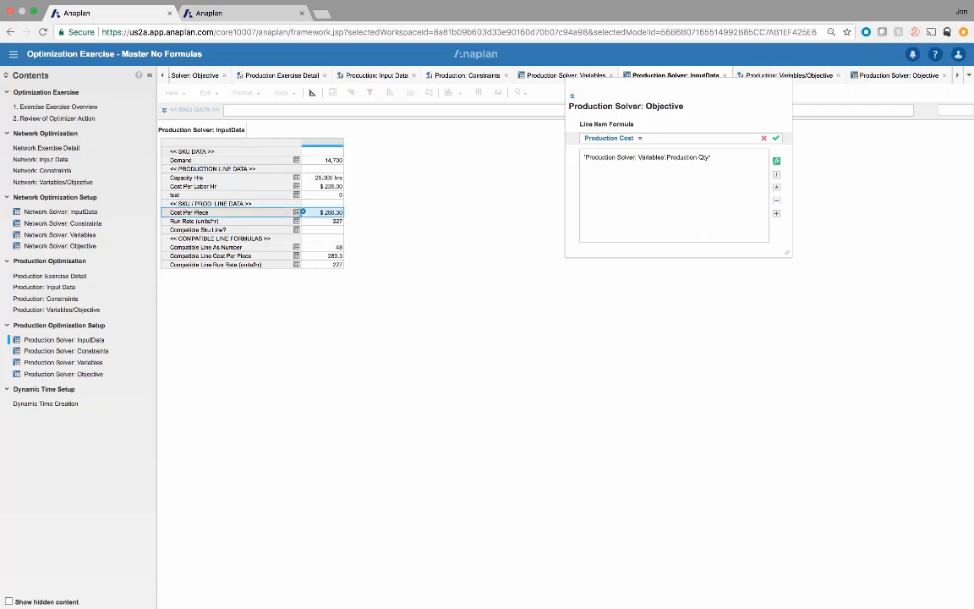
key(Return)
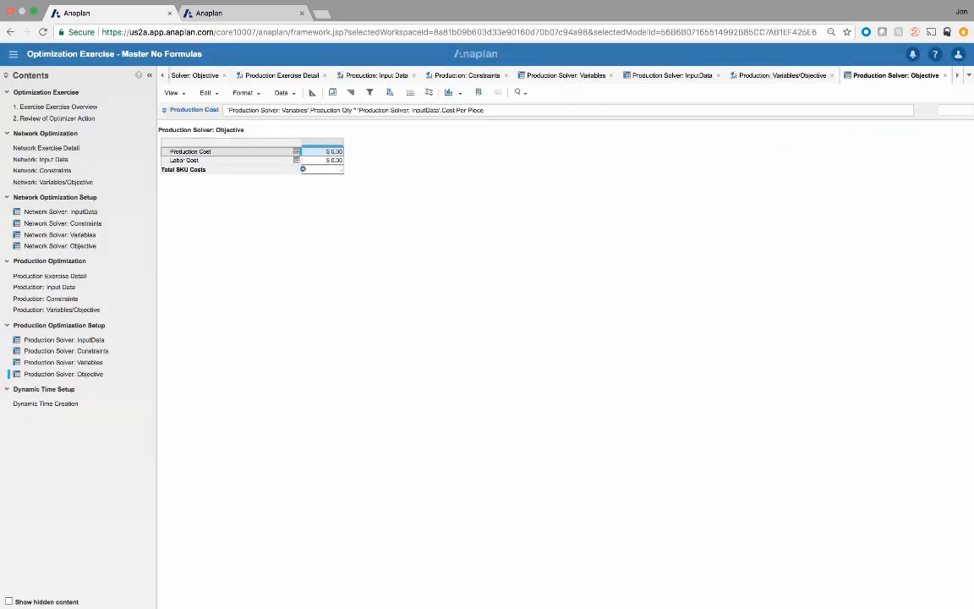
- Check the Labor Cost and Total SKU Costs formulas in Production Solver: Objective, and open the model's Actions settings
click(302, 160)
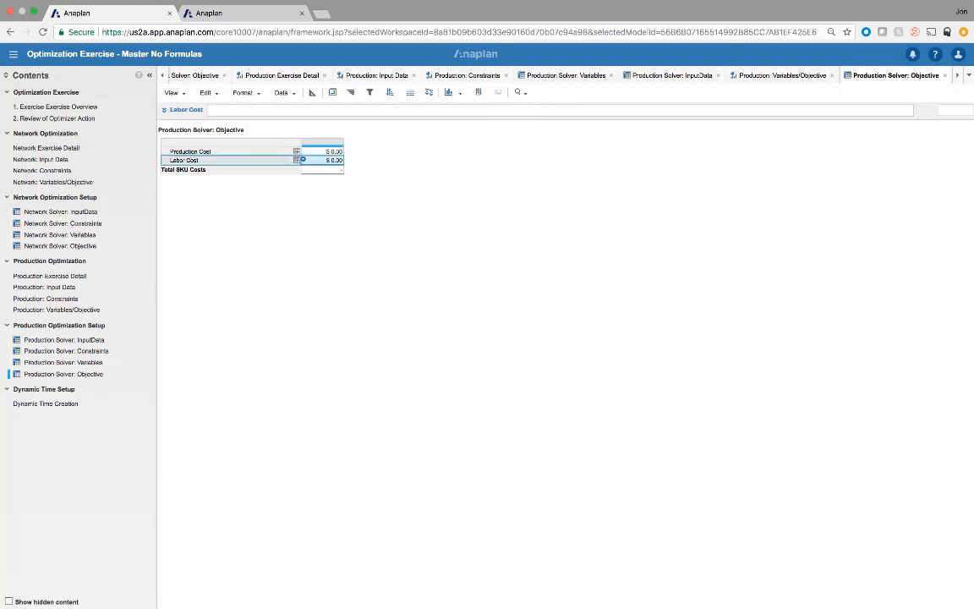
click(302, 169)
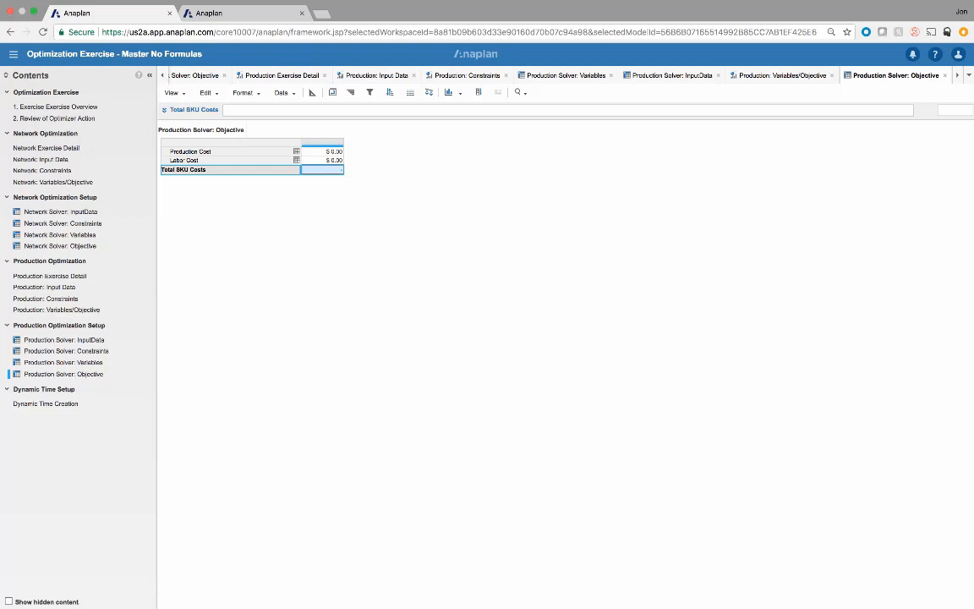
click(163, 75)
click(162, 75)
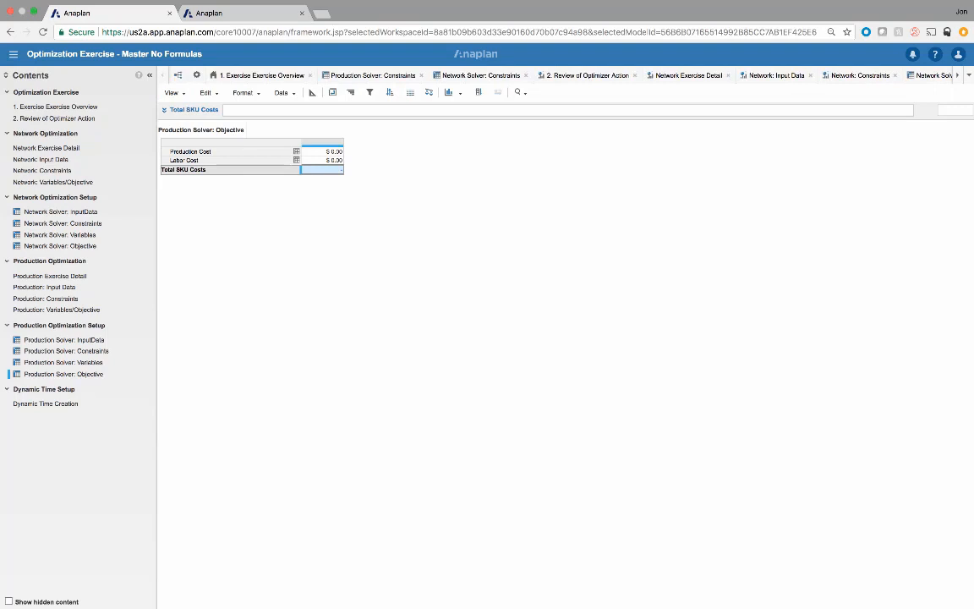
click(197, 75)
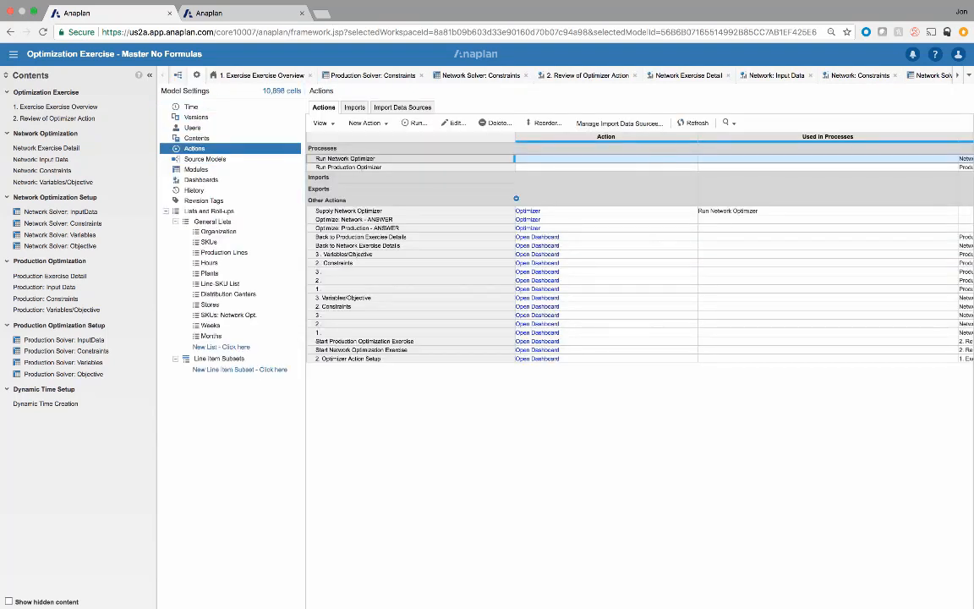
- Start a new Optimizer action with the button text Production Optimization
click(366, 123)
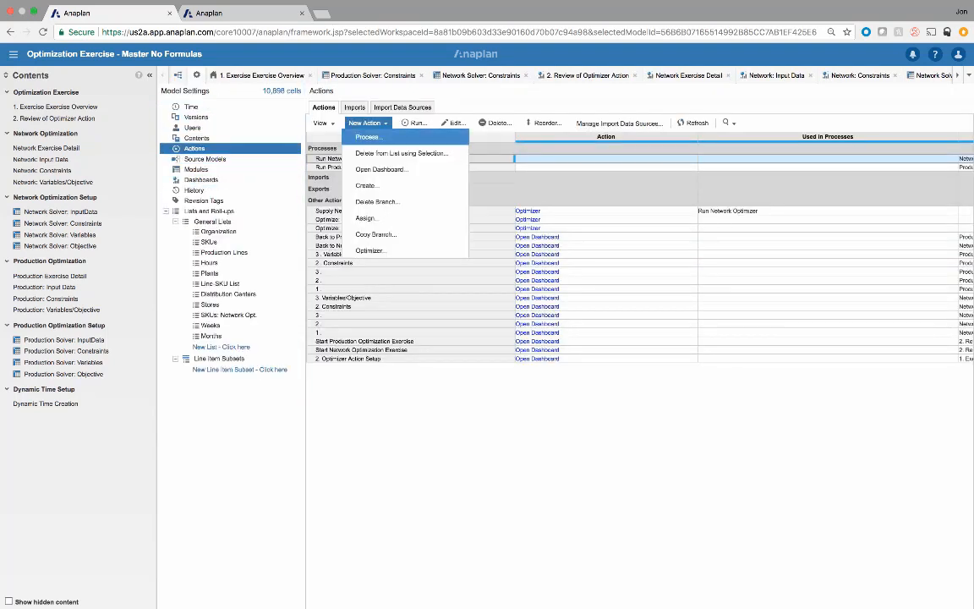
click(370, 251)
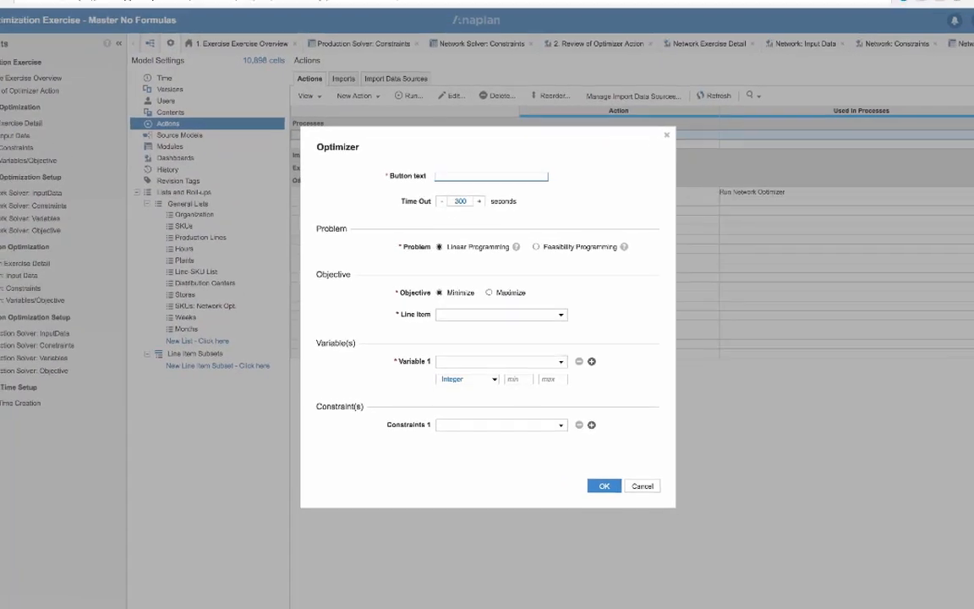
text(Production)
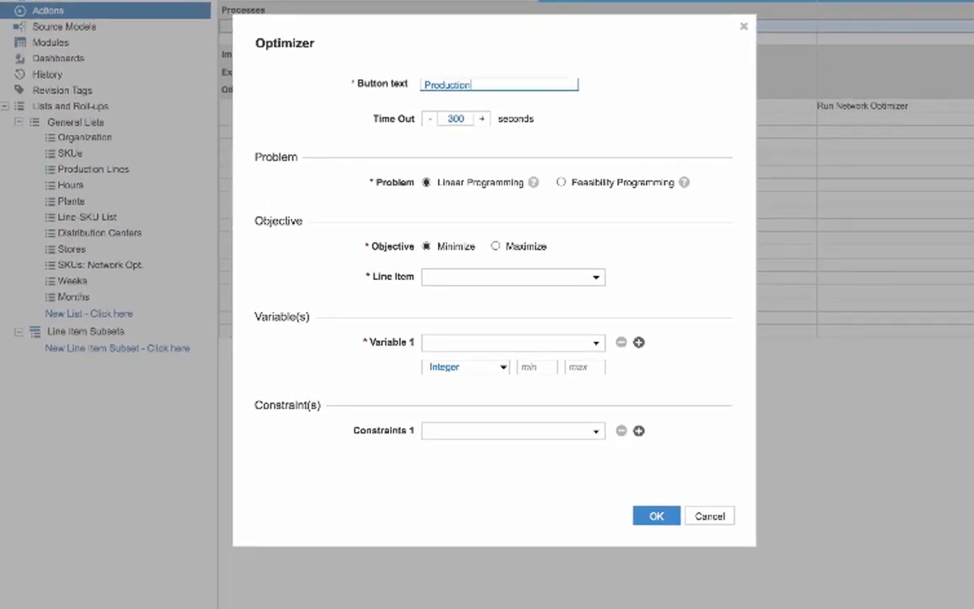
text( Optimization)
- Choose Total SKU Costs from Production Solver: Objective as the line item for the optimizer's objective
click(596, 278)
key(Down)
key(Down)
key(Down)
key(Down)
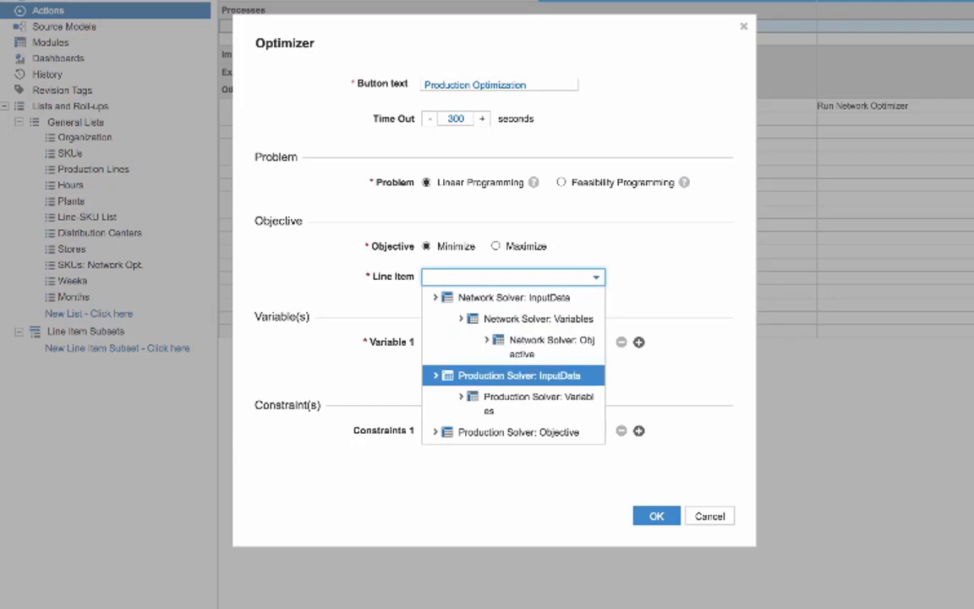
key(Down)
key(Down)
key(Right)
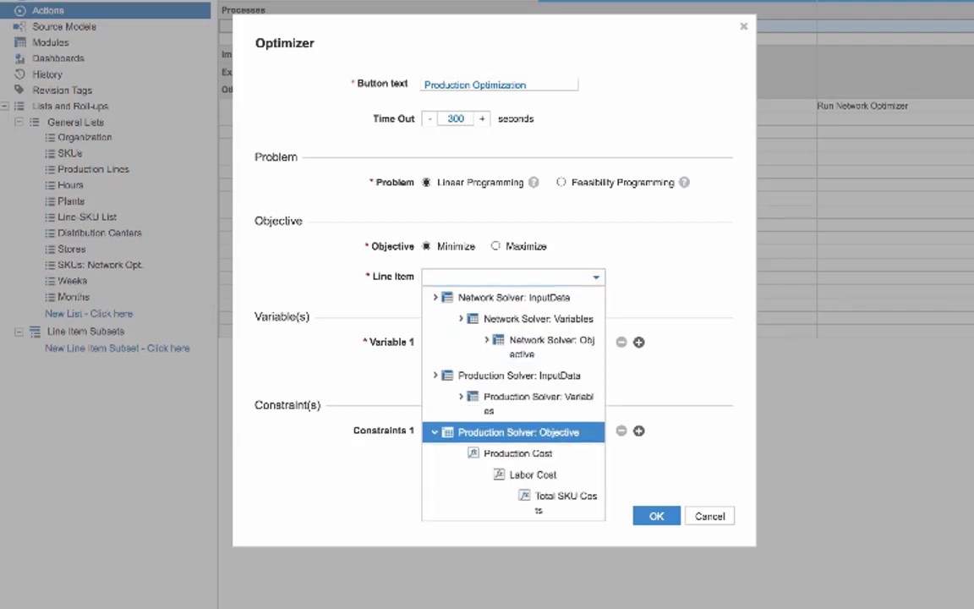
key(Down)
key(Down)
key(Down)
key(Return)
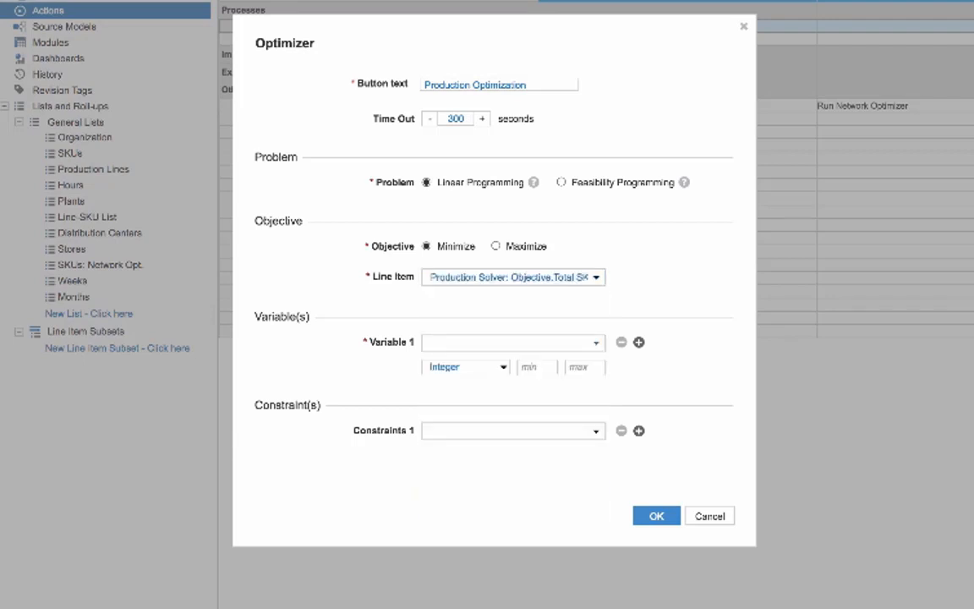
- Assign Production Qty and Production Hrs. from Production Solver: Variables as the optimizer's Variable 1 and Variable 2
click(595, 342)
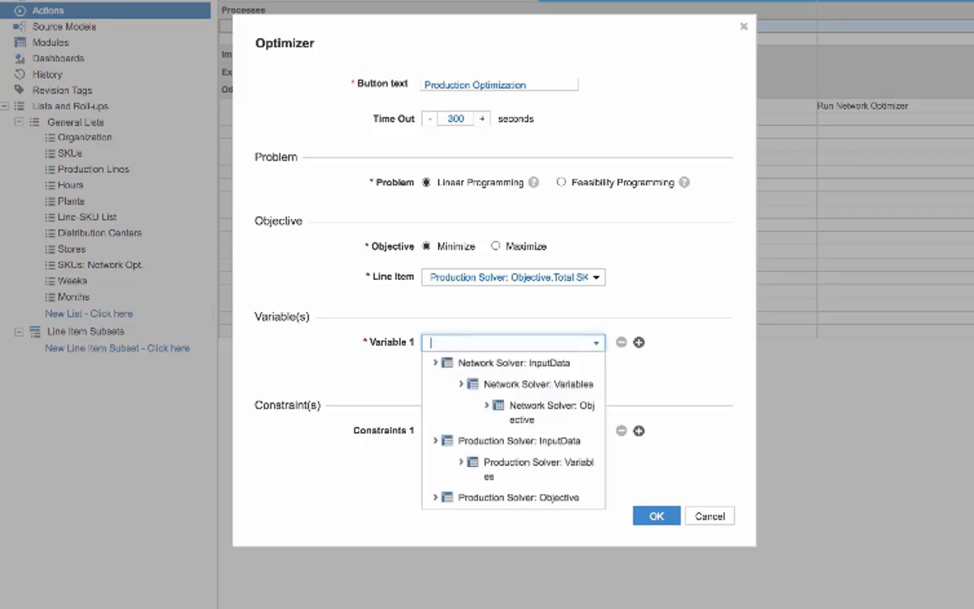
click(460, 462)
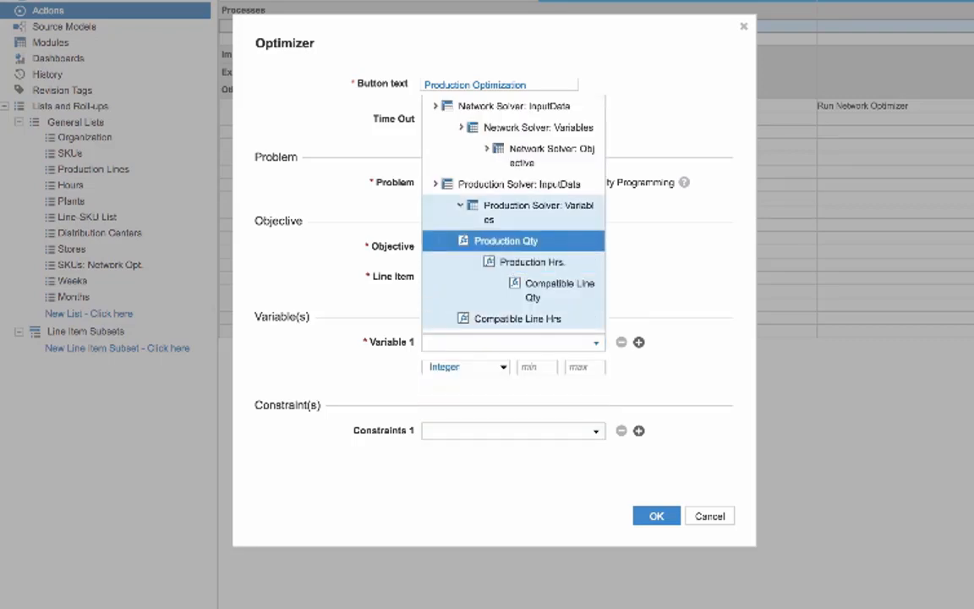
key(Return)
click(638, 341)
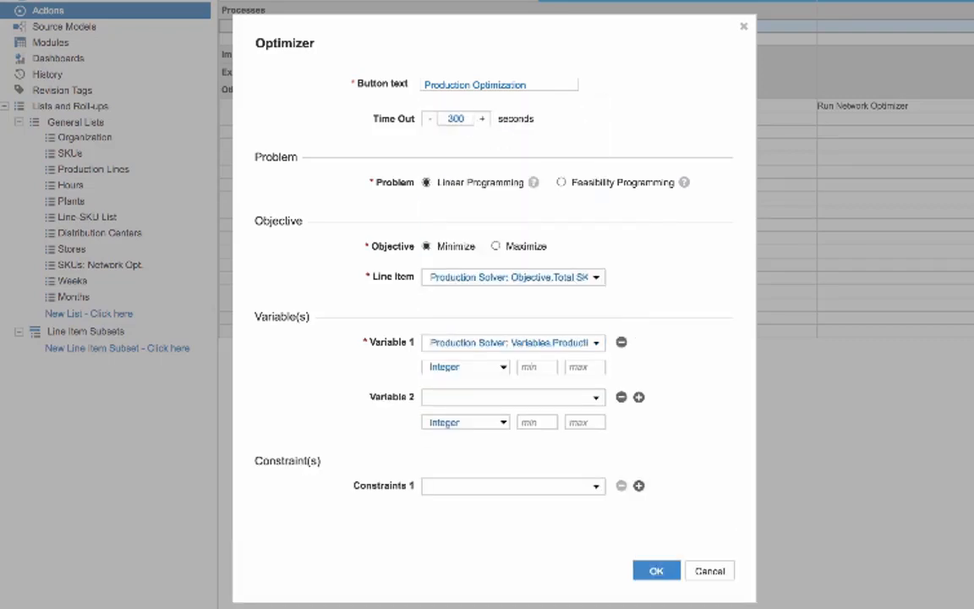
click(596, 397)
click(460, 517)
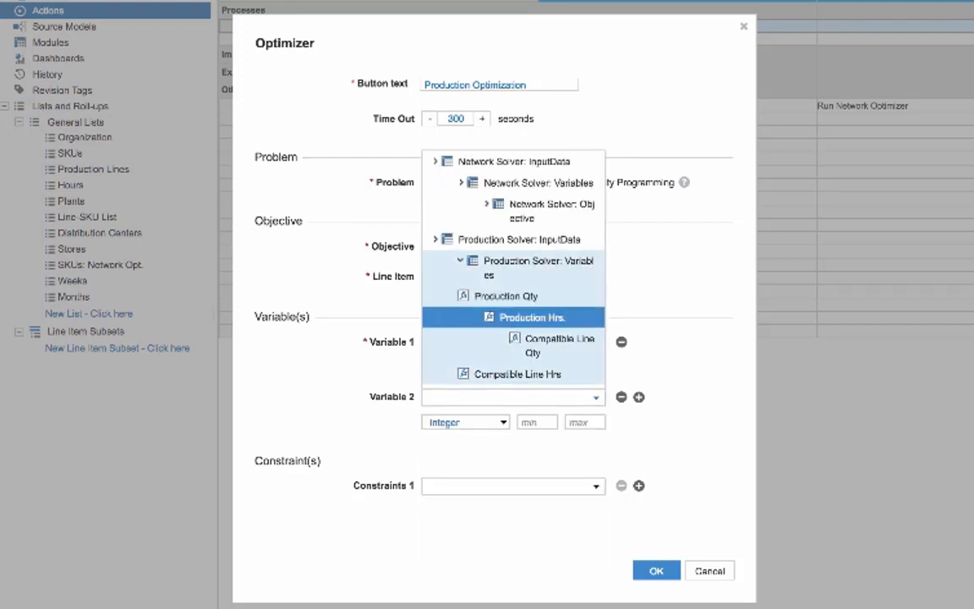
click(531, 317)
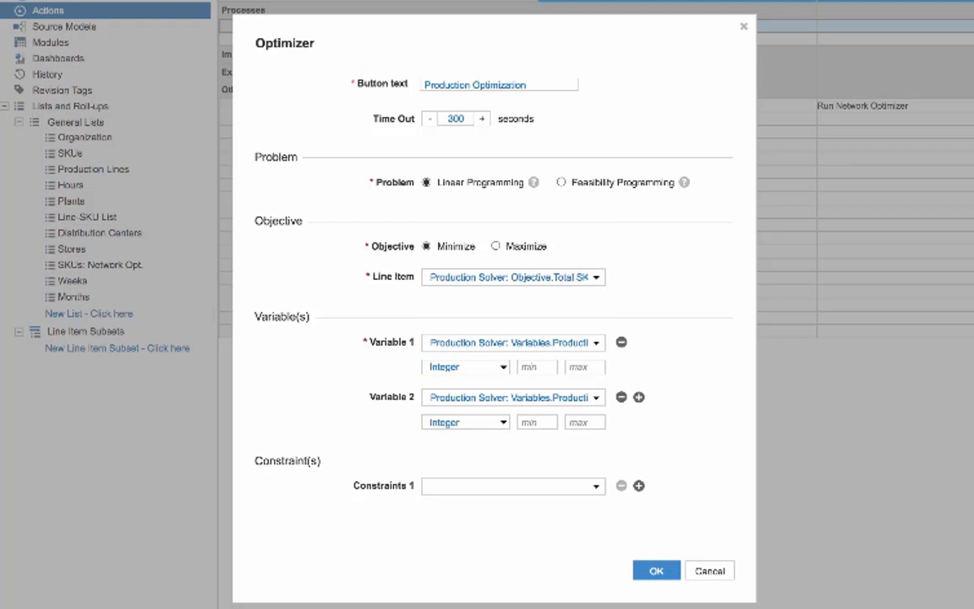
- Set the minimum of both optimizer variables to 0
click(536, 366)
text(0)
click(537, 422)
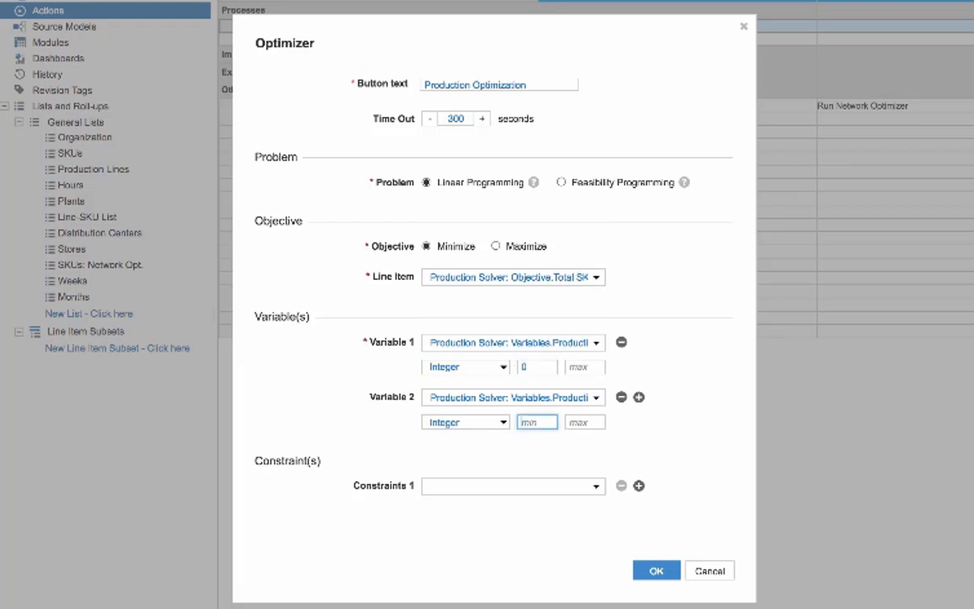
text(0)
- Assign C1: Demand from Production Solver: Constraints as the optimizer's first constraint
click(507, 485)
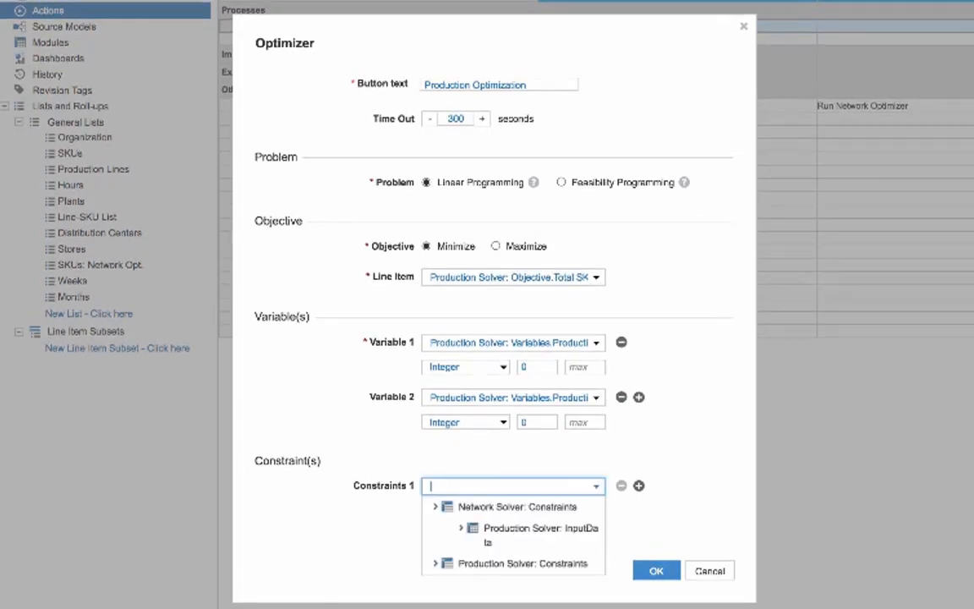
key(Down)
key(Down)
key(Down)
key(Right)
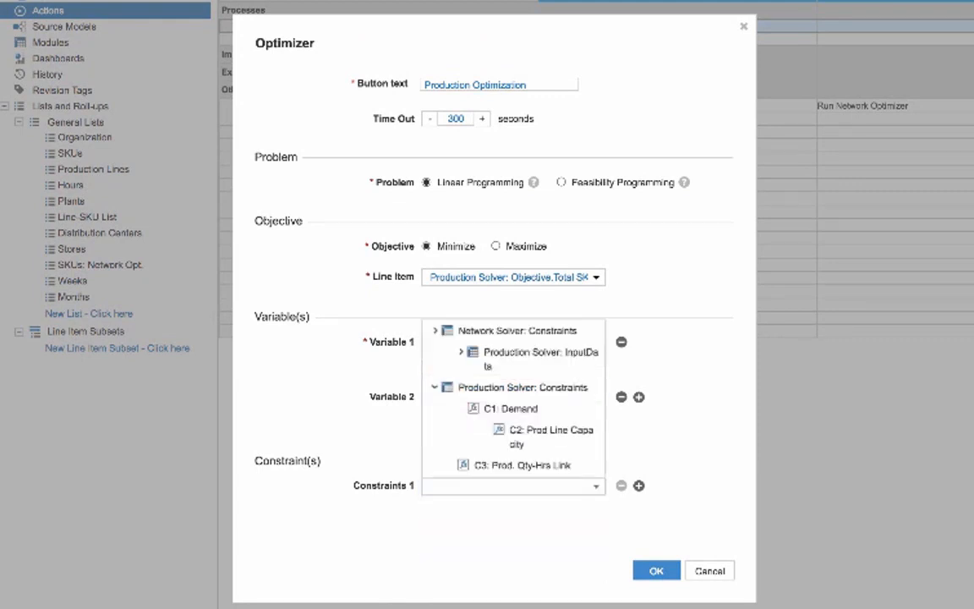
key(Down)
key(Return)
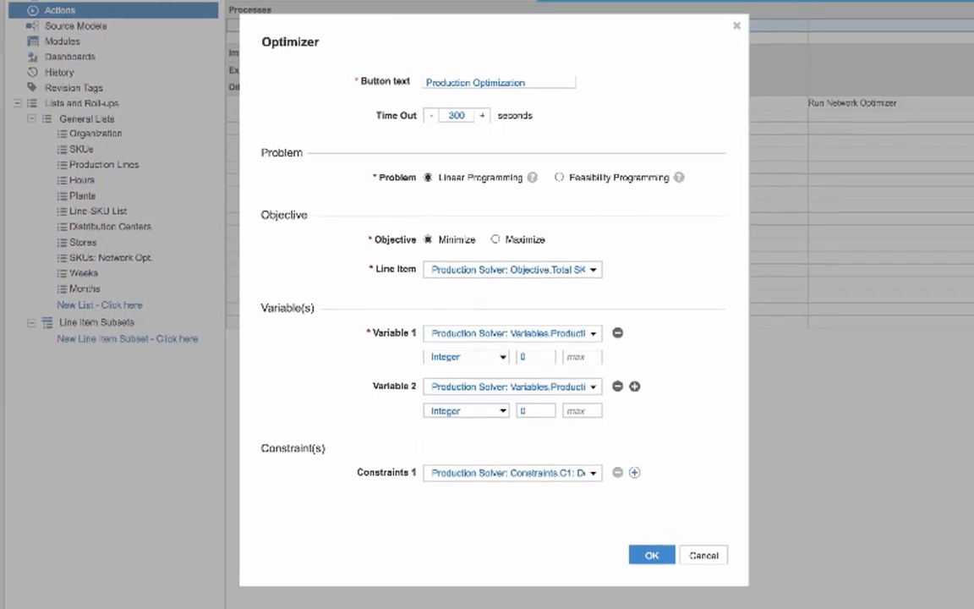
- Add a second constraint to the optimizer using C2: Prod Line Capacity from Production Solver: Constraints
key(Tab)
key(Return)
key(Down)
key(Down)
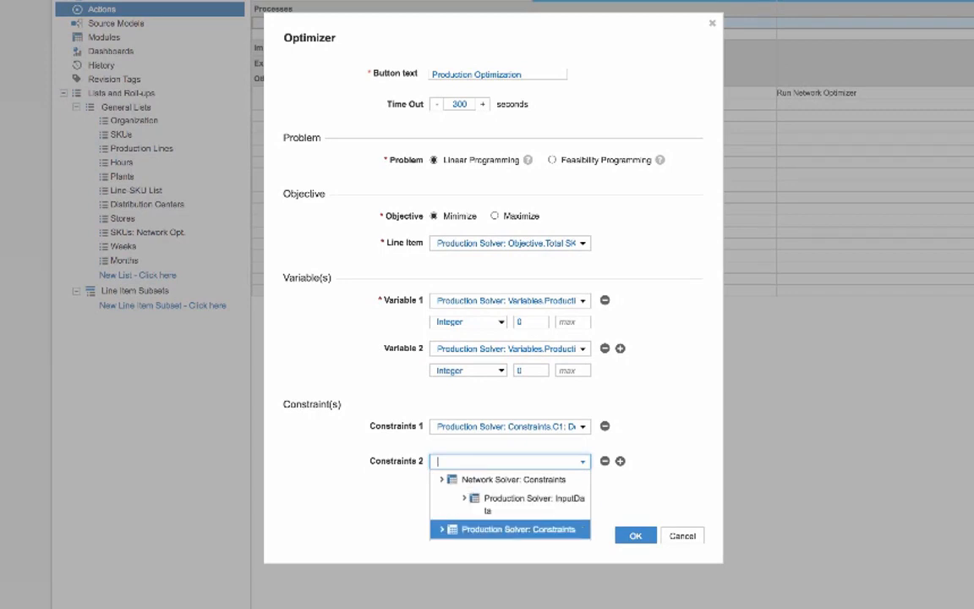
key(Right)
key(Down)
key(Down)
key(Return)
- Add C3: Prod. Qty-Hrs Link from Production Solver: Constraints as the third constraint and save the Optimizer action
key(Tab)
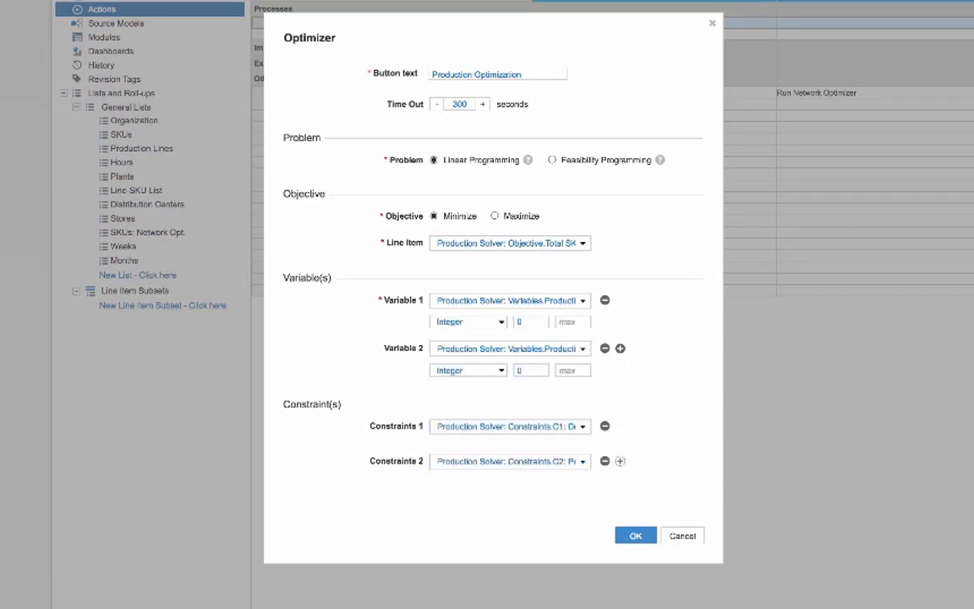
key(Return)
key(Return)
key(Down)
key(Down)
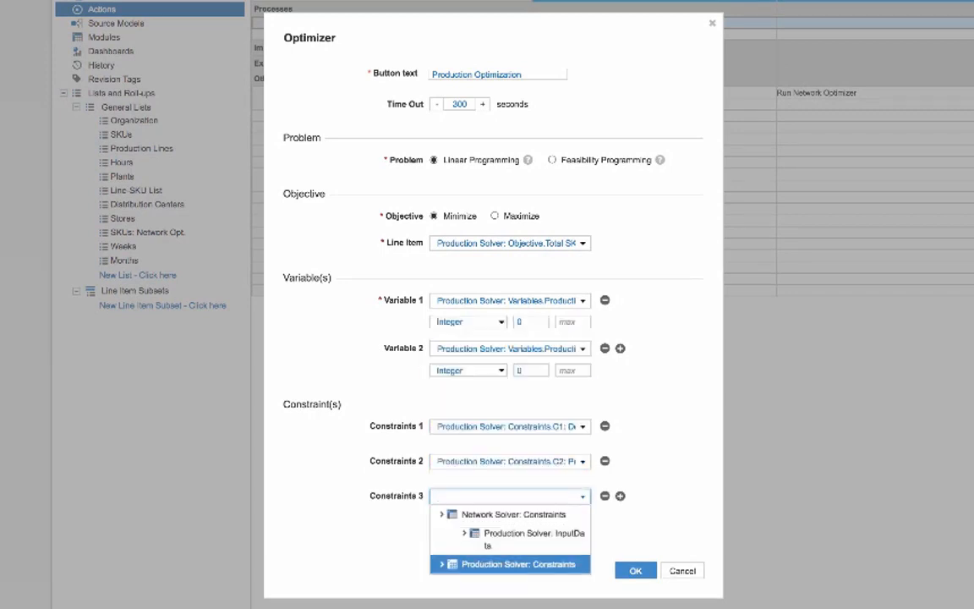
key(Right)
key(Down)
key(Down)
key(Down)
key(Return)
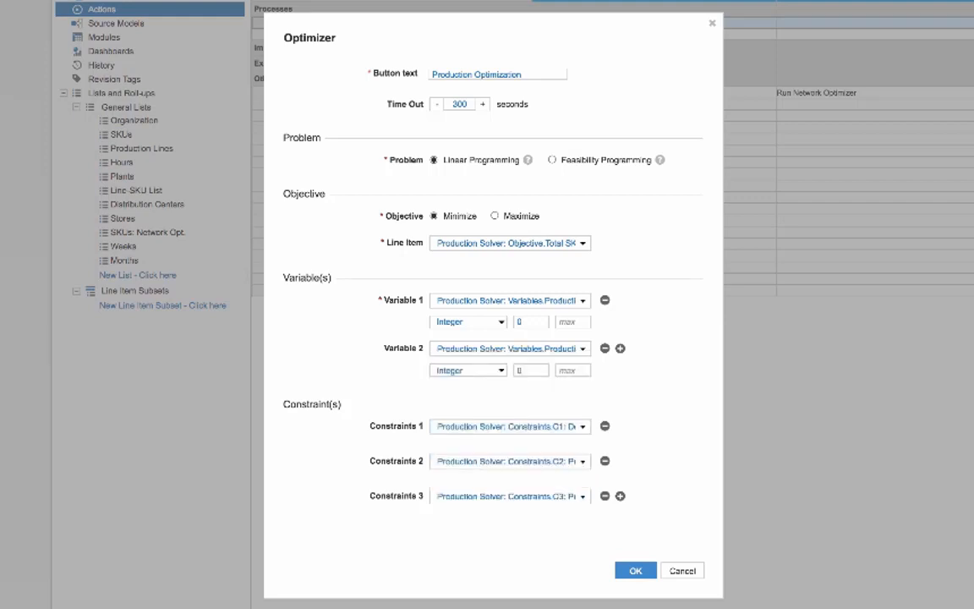
key(Return)
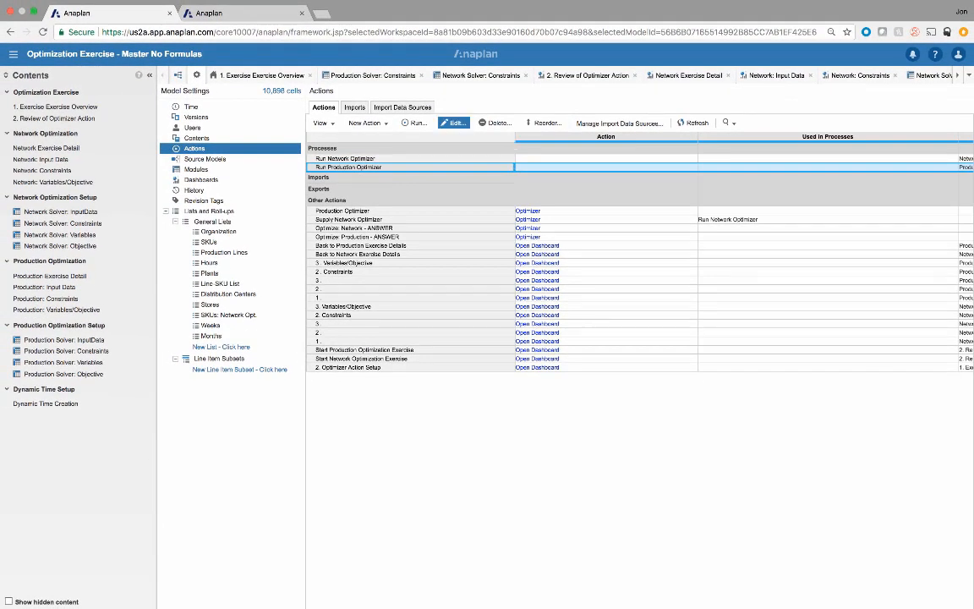
- Edit the Run Production Optimizer process to include the Production Optimizer action, and save it
key(Return)
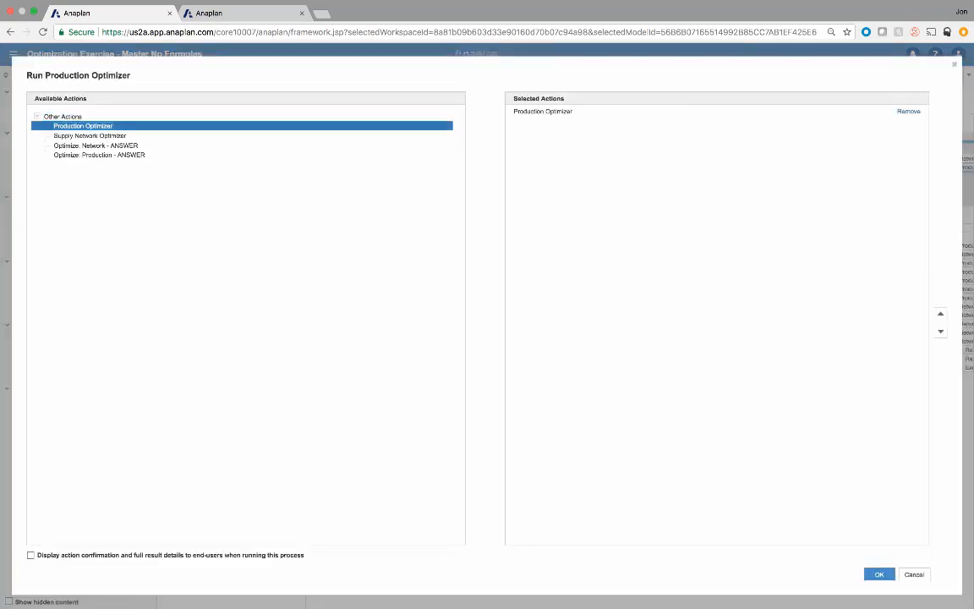
key(Return)
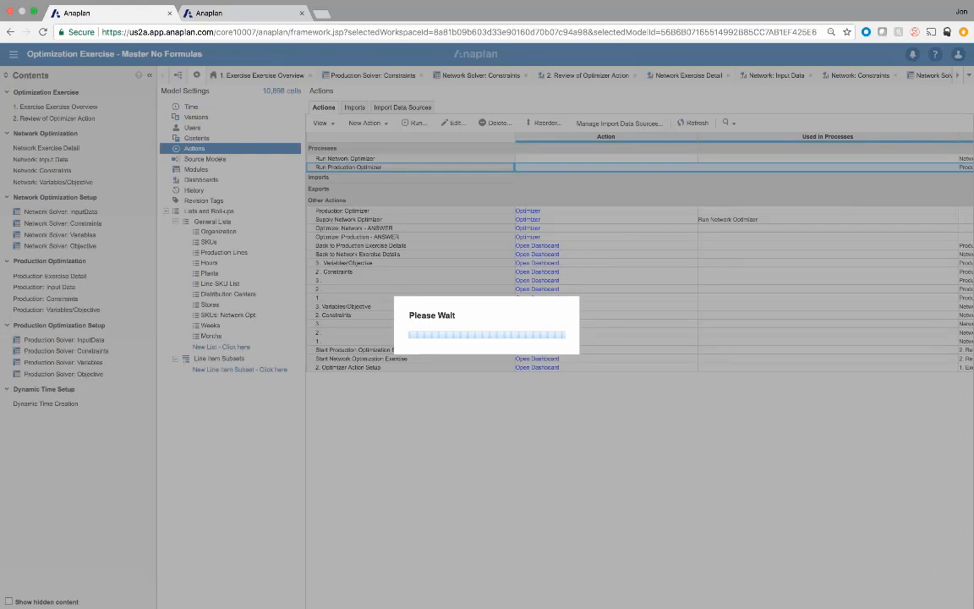